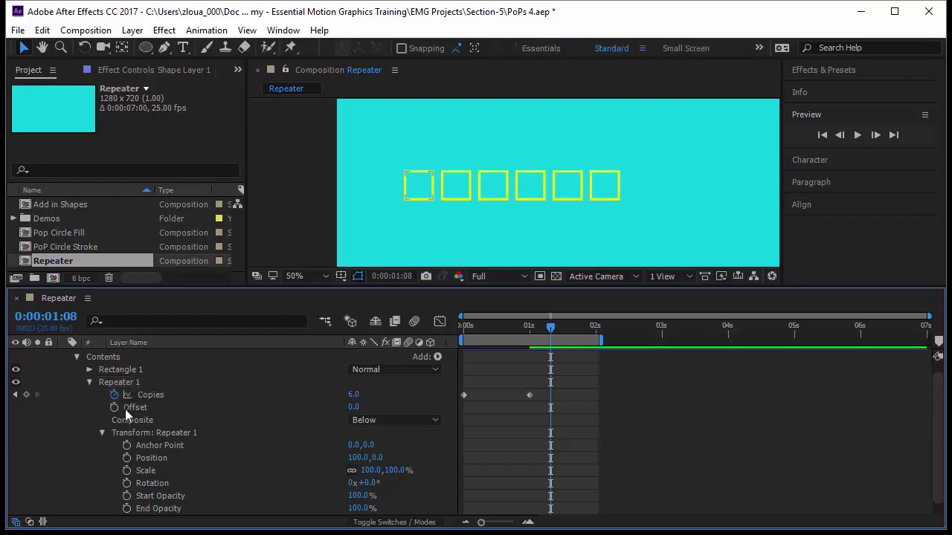
# Step: Delete Repeater 1 from the contents of Shape Layer 1, leaving the Rectangle 1 group expanded
pyautogui.click(89, 381)
pyautogui.click(177, 415)
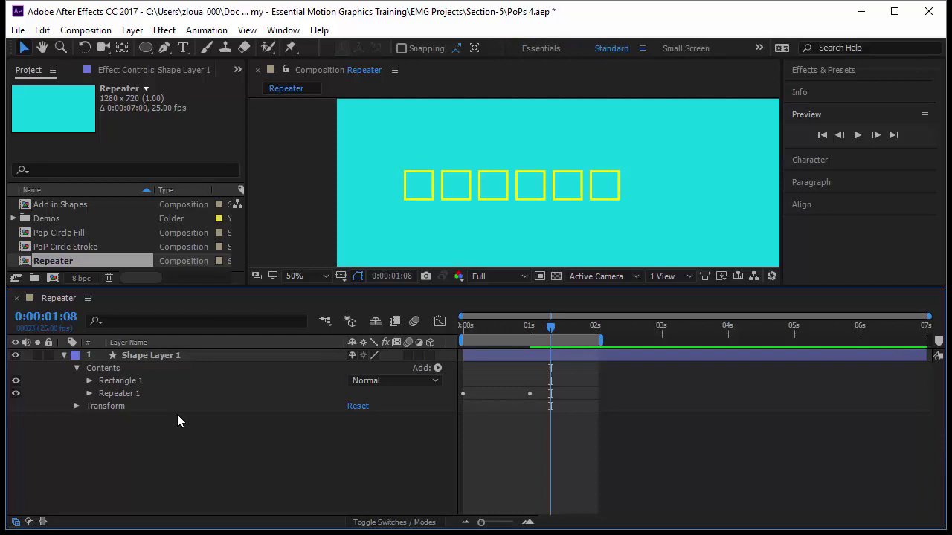
pyautogui.click(134, 393)
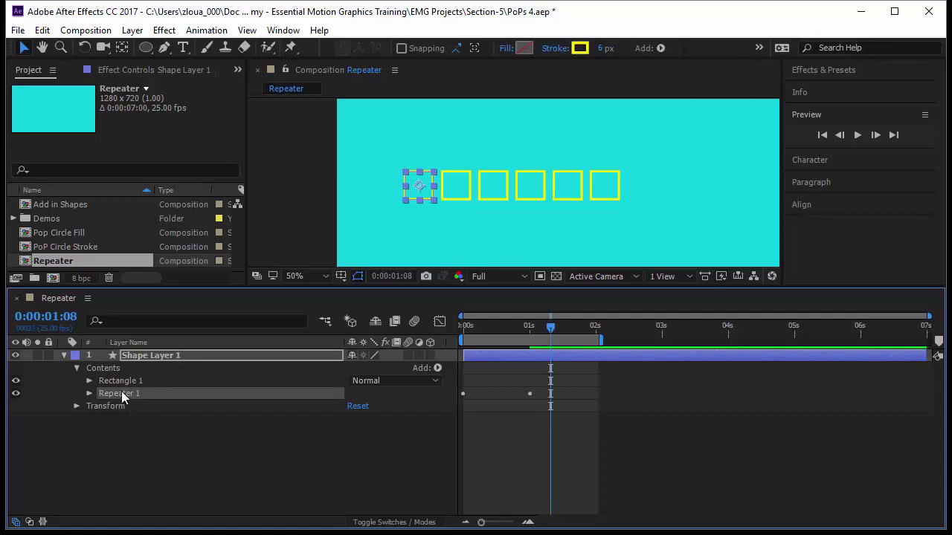
pyautogui.click(89, 380)
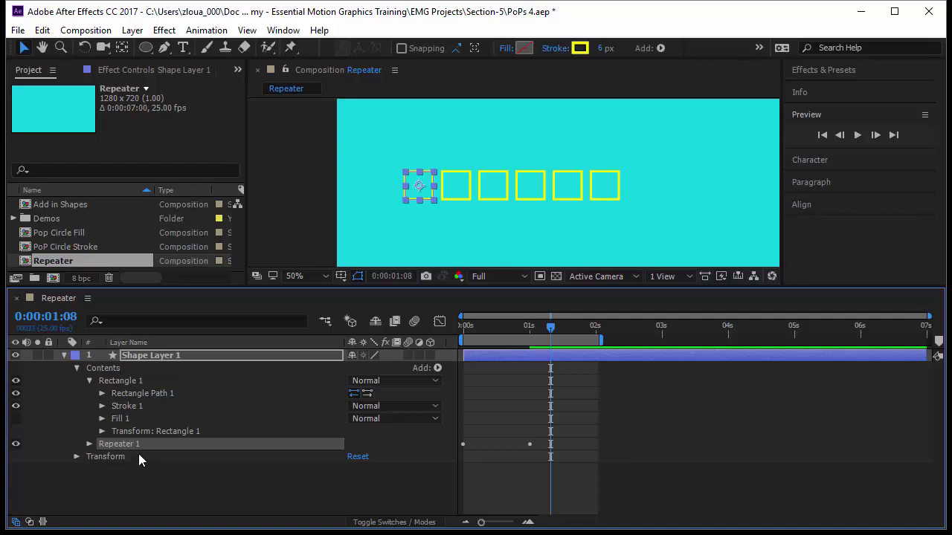
pyautogui.press('Delete')
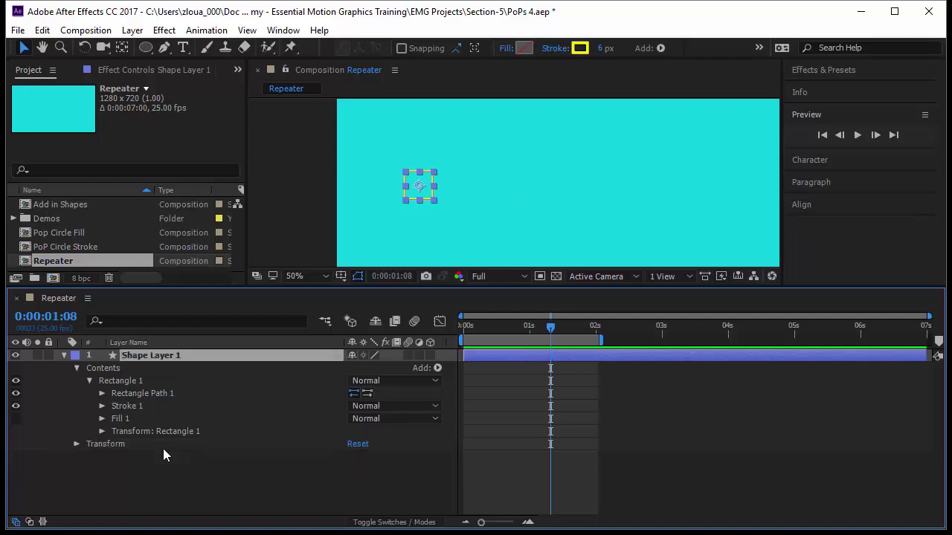
pyautogui.click(139, 392)
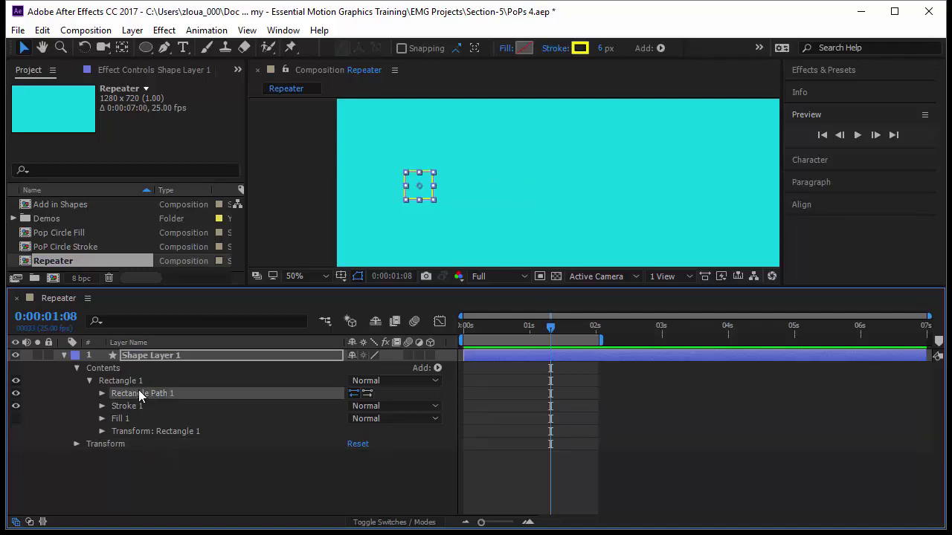
pyautogui.click(129, 405)
pyautogui.click(121, 420)
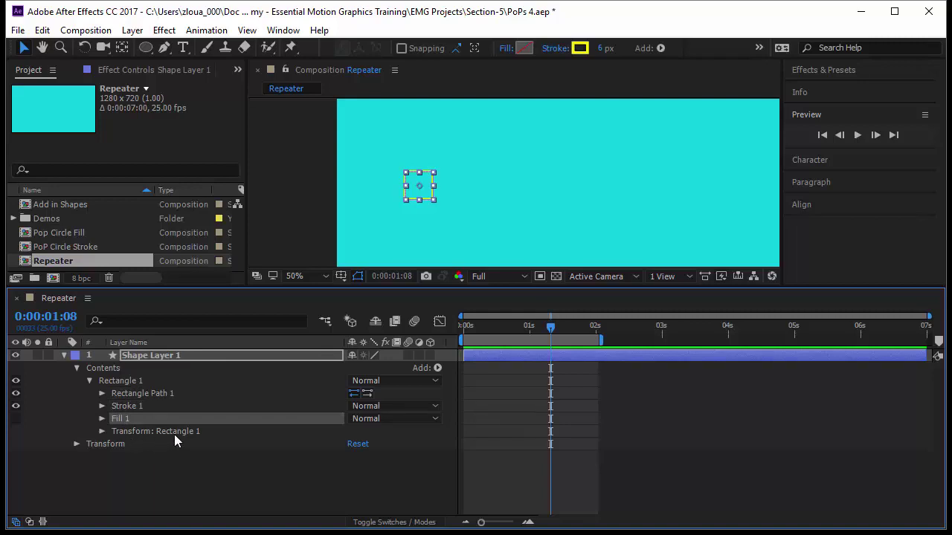
# Step: Centre the yellow square's shape layer horizontally in the composition
pyautogui.click(307, 275)
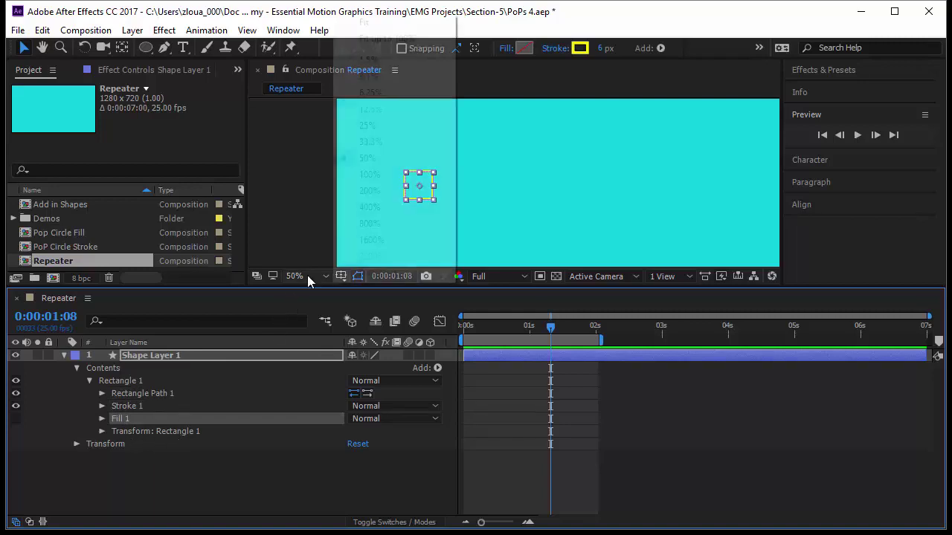
pyautogui.click(380, 41)
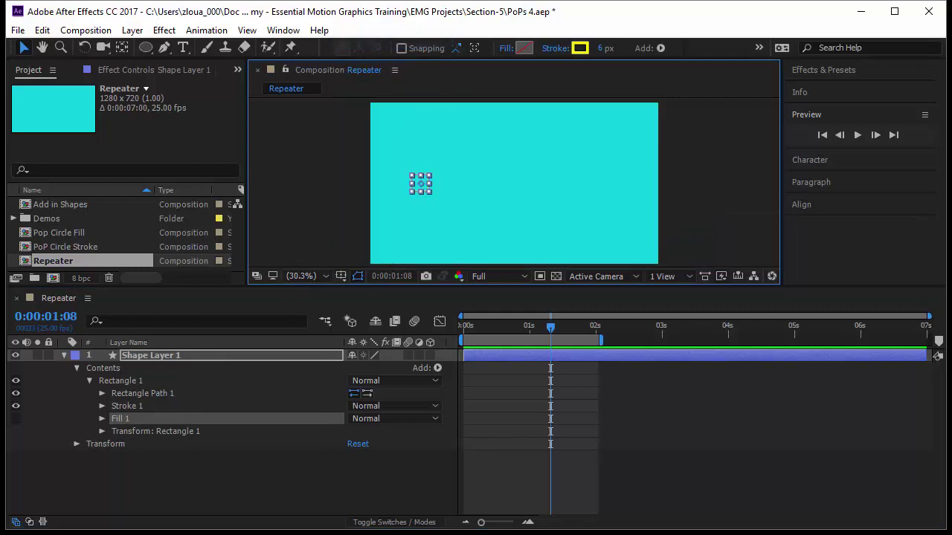
pyautogui.click(605, 219)
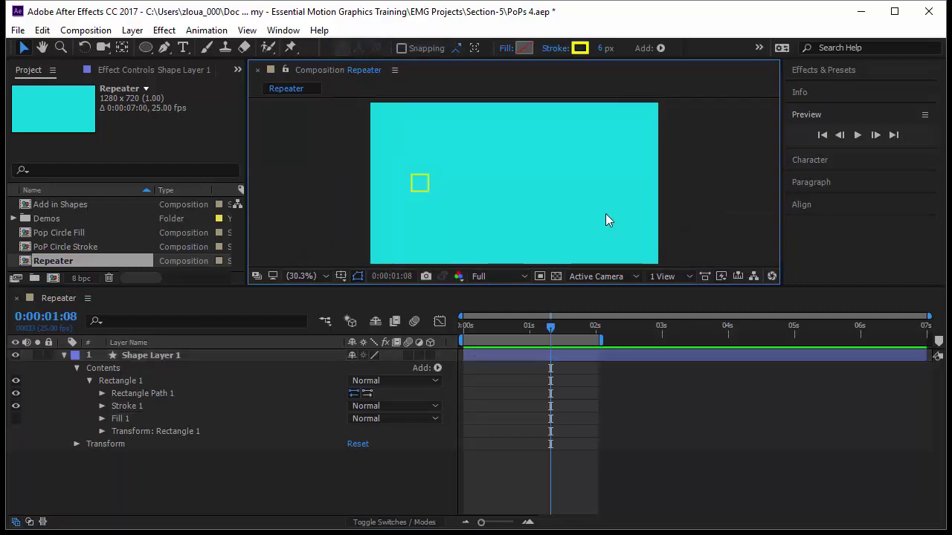
pyautogui.click(422, 185)
pyautogui.click(801, 204)
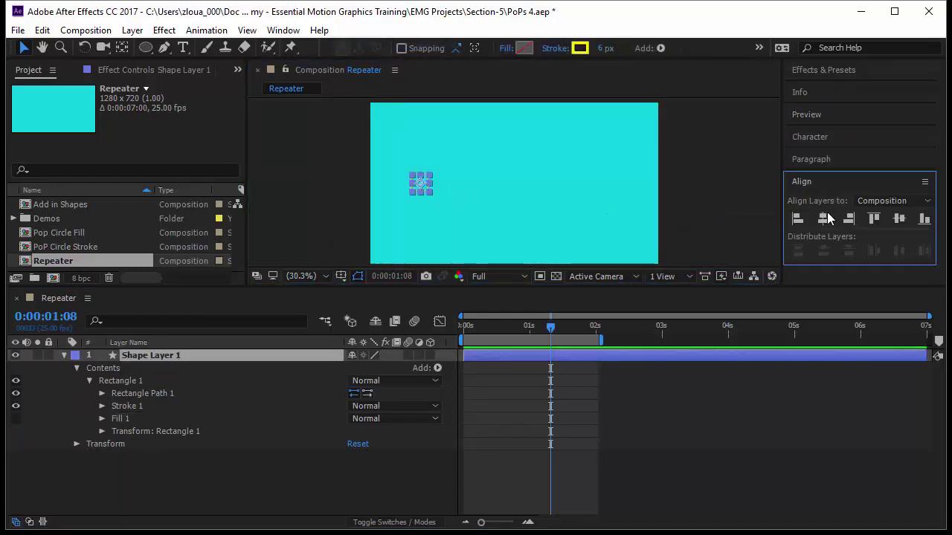
pyautogui.click(823, 218)
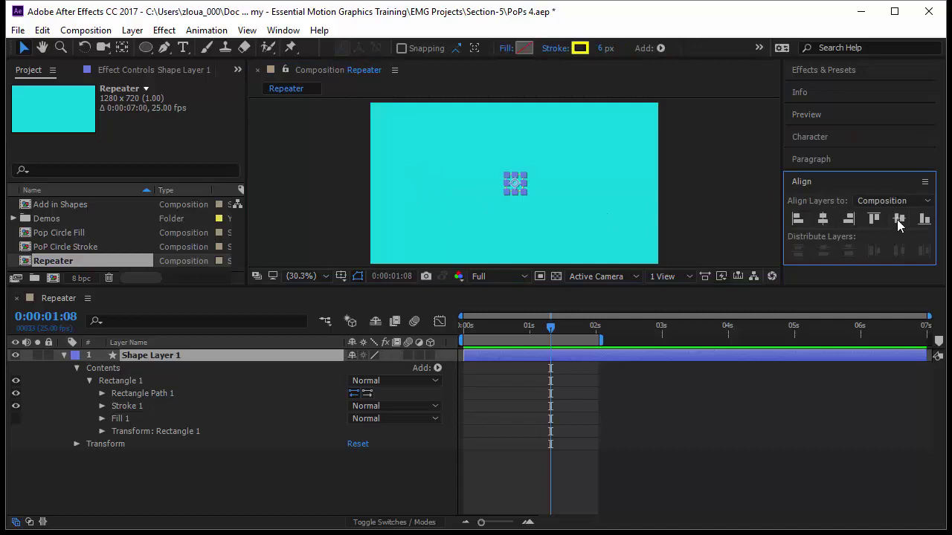
pyautogui.click(248, 484)
# Step: Expand Rectangle Path 1 and Transform: Rectangle 1, and add a Size keyframe to the path at 0:00:01:00
pyautogui.click(101, 393)
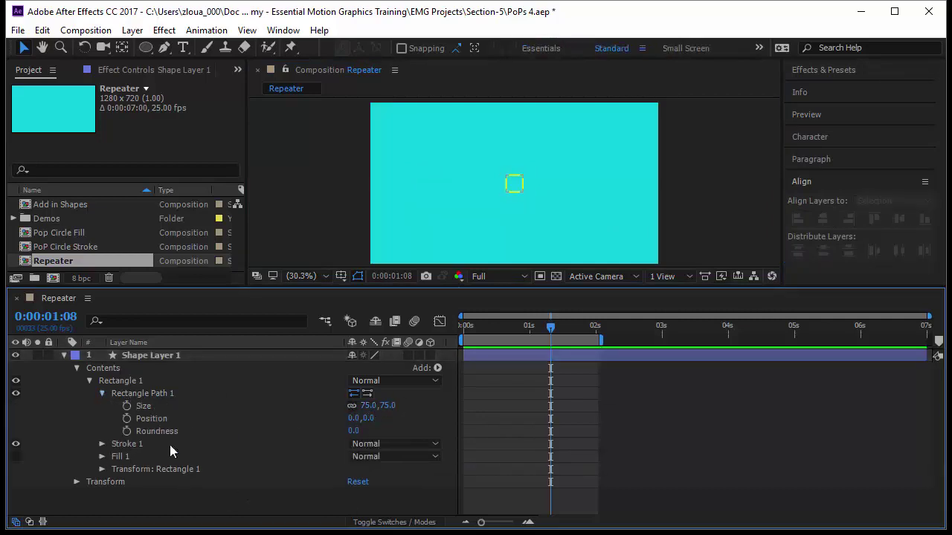
pyautogui.click(102, 469)
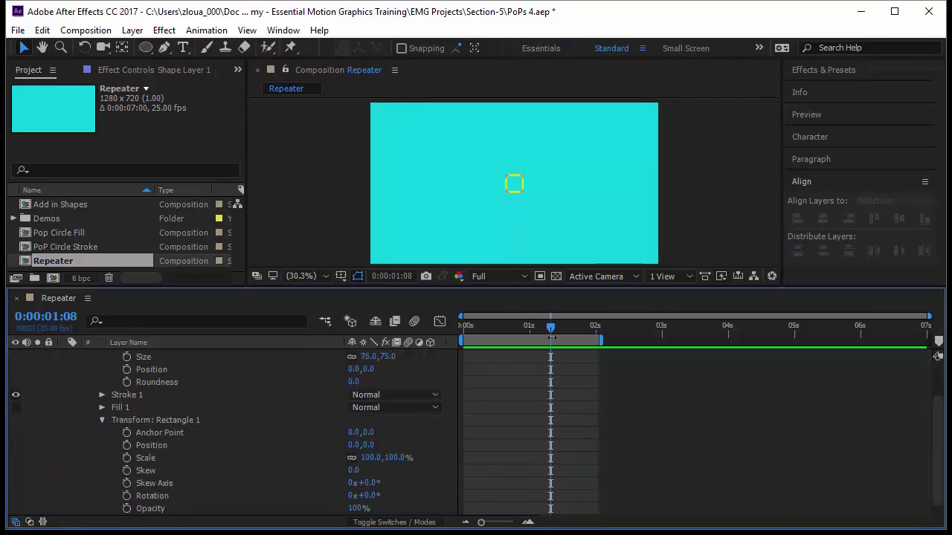
pyautogui.moveTo(551, 336); pyautogui.dragTo(528, 333)
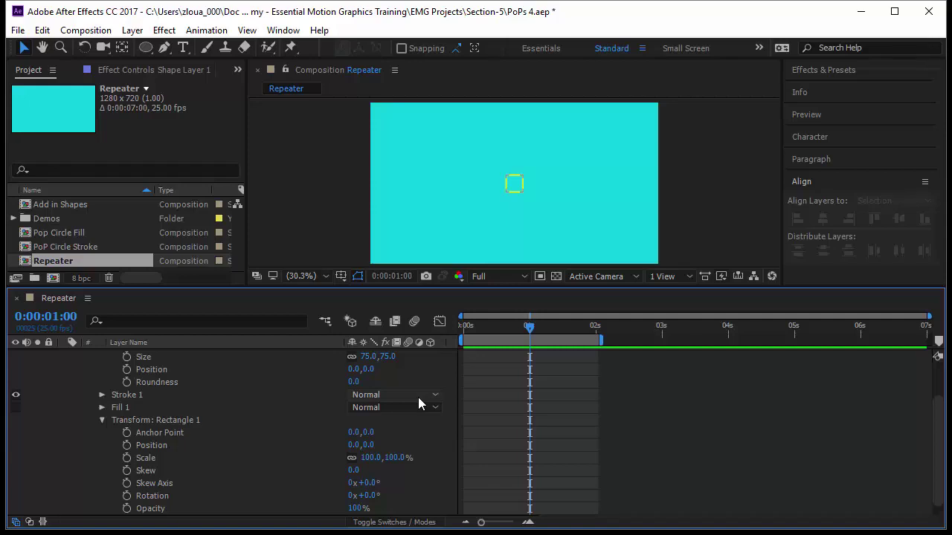
pyautogui.scroll(1, 155, 395)
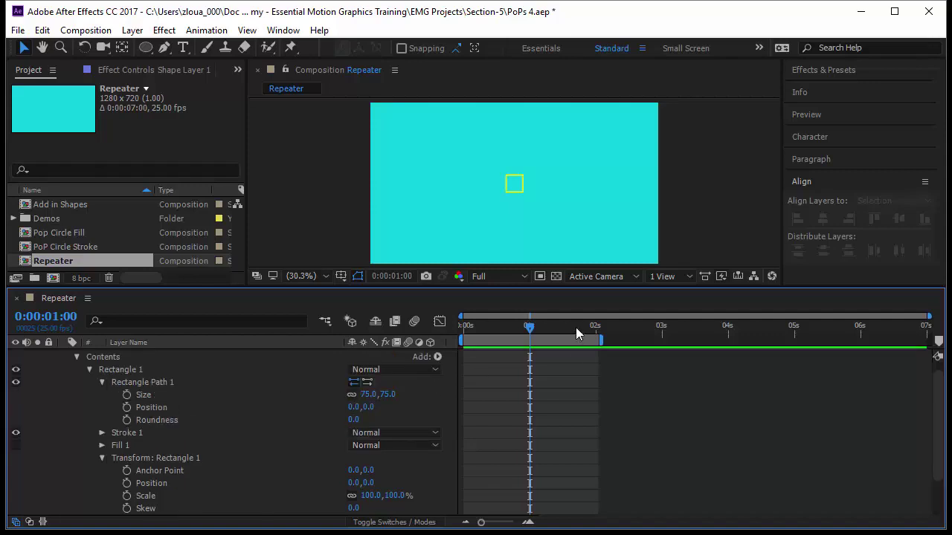
pyautogui.click(128, 394)
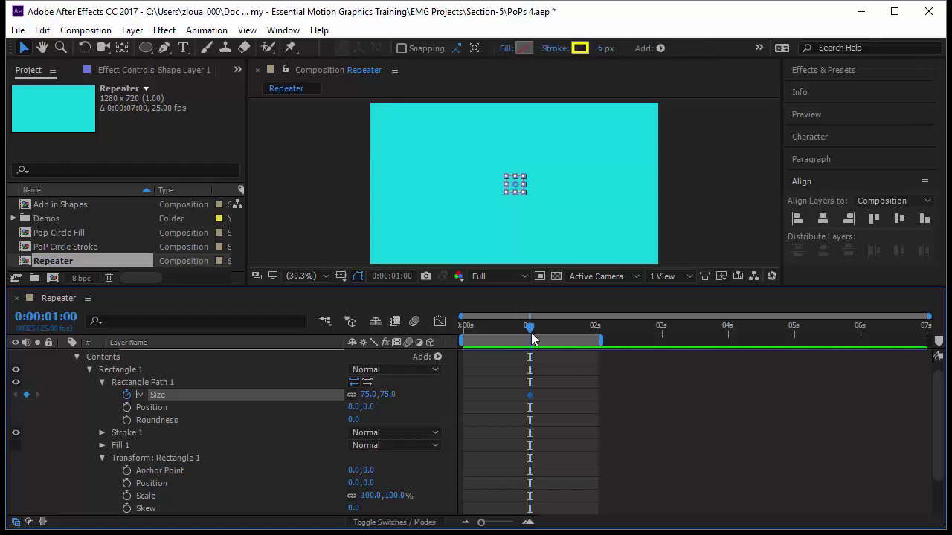
# Step: Set Rectangle Path 1's Size to 0, 0 at 0:00:00:00 and preview the growing square
pyautogui.moveTo(510, 329); pyautogui.dragTo(447, 341)
pyautogui.click(388, 394)
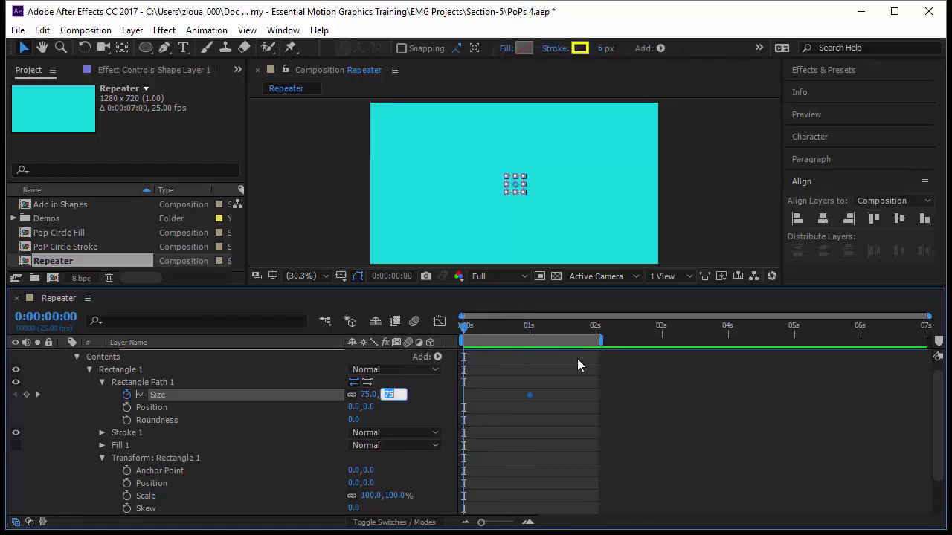
pyautogui.write('0')
pyautogui.press('Return')
pyautogui.click(568, 464)
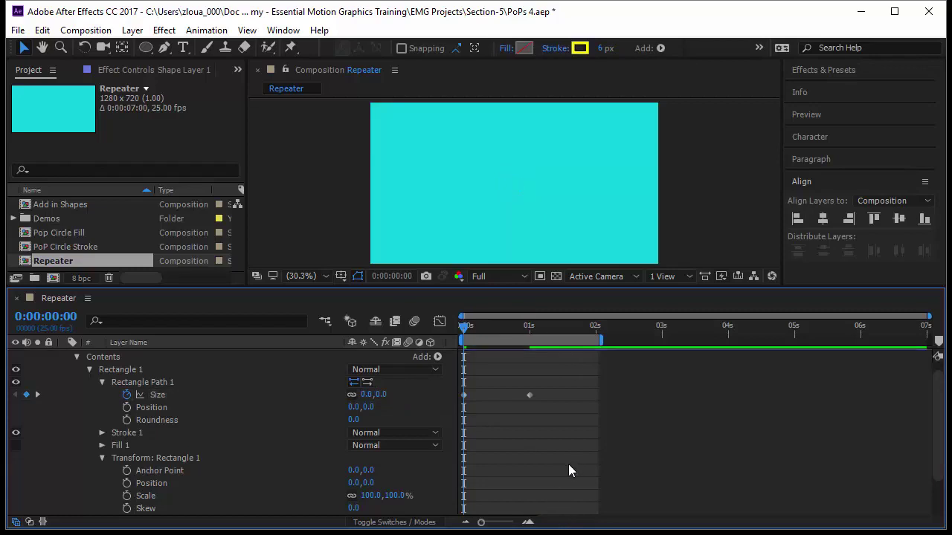
pyautogui.press('space')
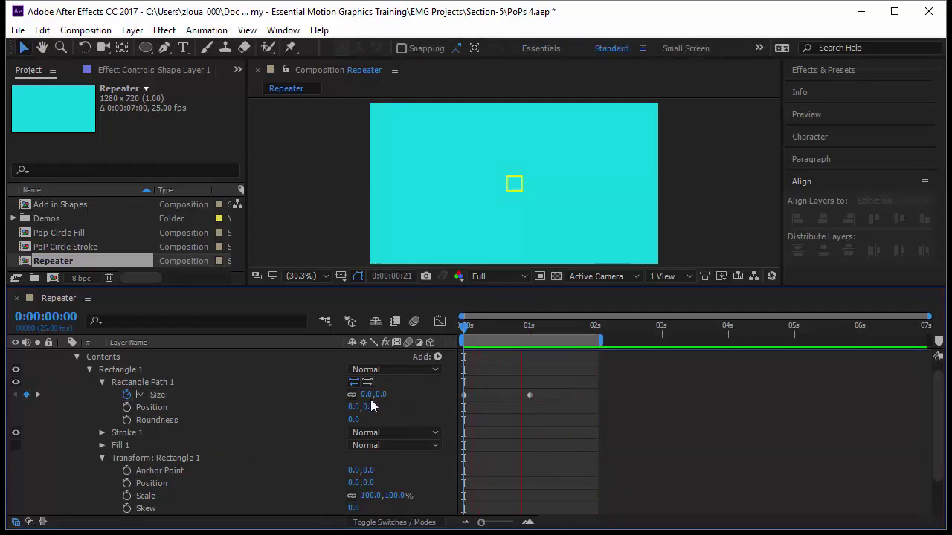
# Step: Keyframe the Position in Transform: Rectangle 1 at 0:00:01:00 with a value of 254, 0
pyautogui.moveTo(465, 332); pyautogui.dragTo(531, 342)
pyautogui.scroll(-3, 215, 440)
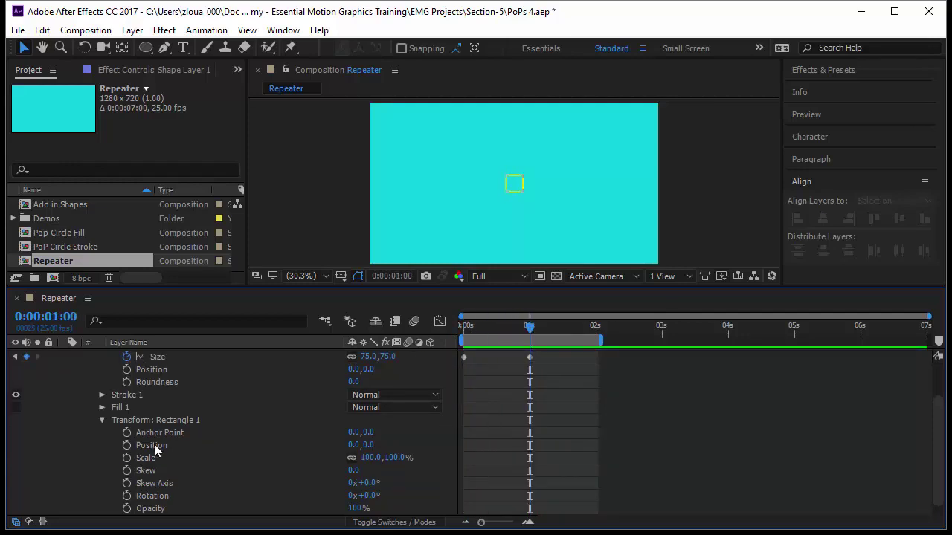
pyautogui.click(127, 446)
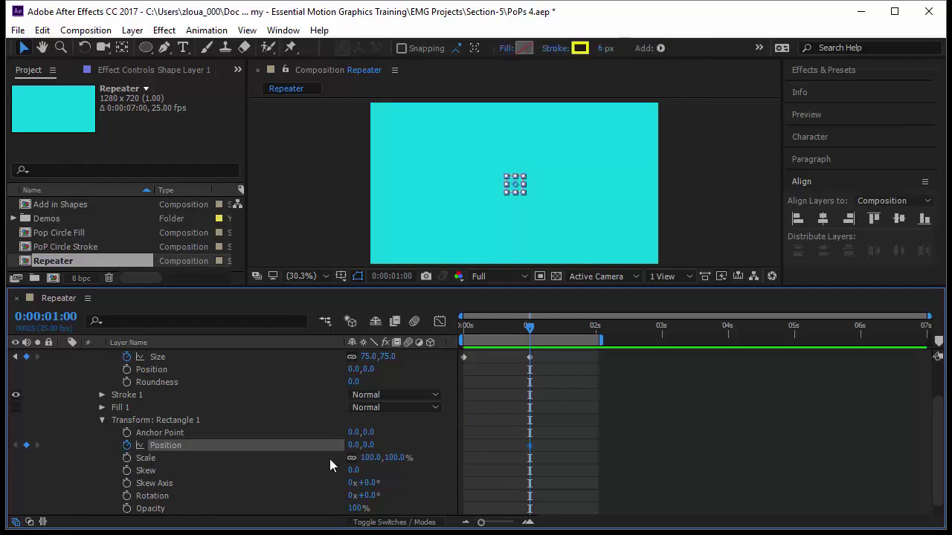
pyautogui.moveTo(349, 445); pyautogui.dragTo(542, 450)
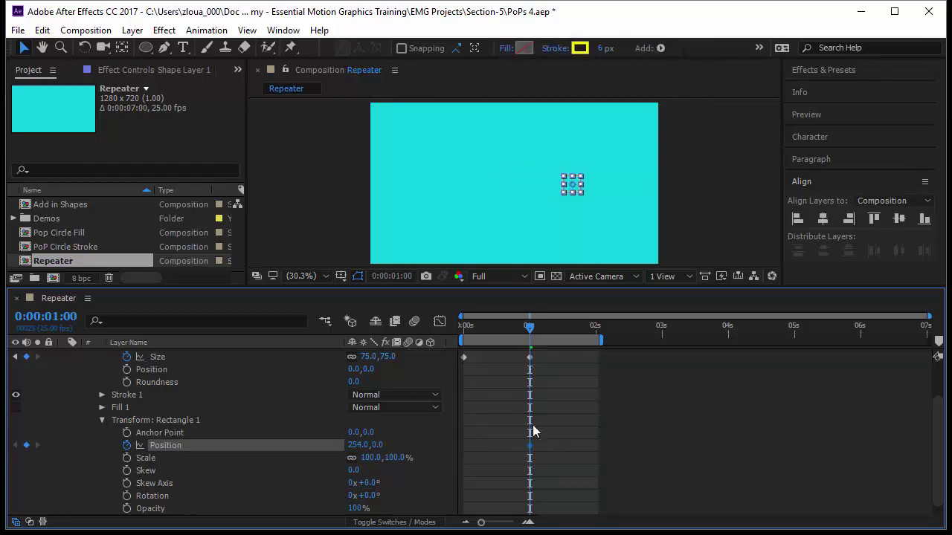
# Step: Set the Position in Transform: Rectangle 1 to 0, 0 at 0:00:00:00
pyautogui.press('Home')
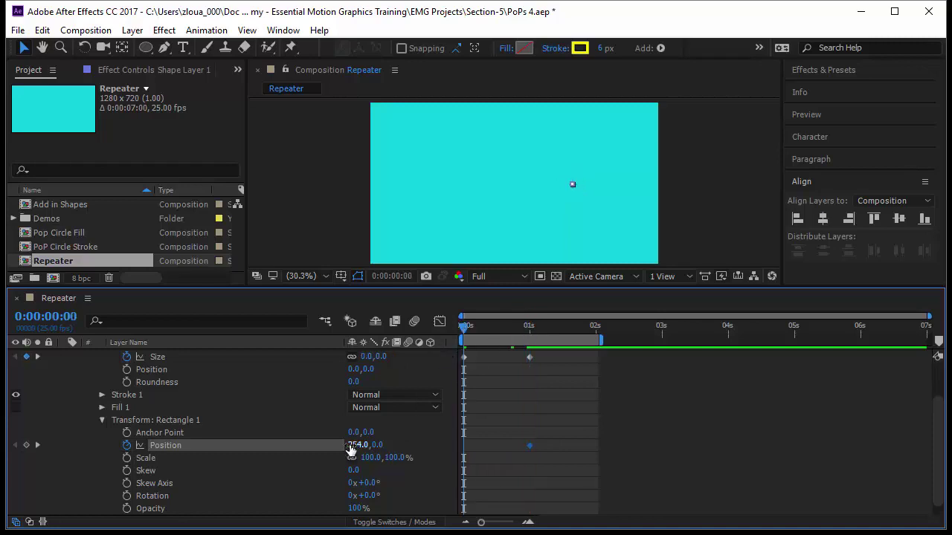
pyautogui.click(356, 445)
pyautogui.write('0')
pyautogui.press('Return')
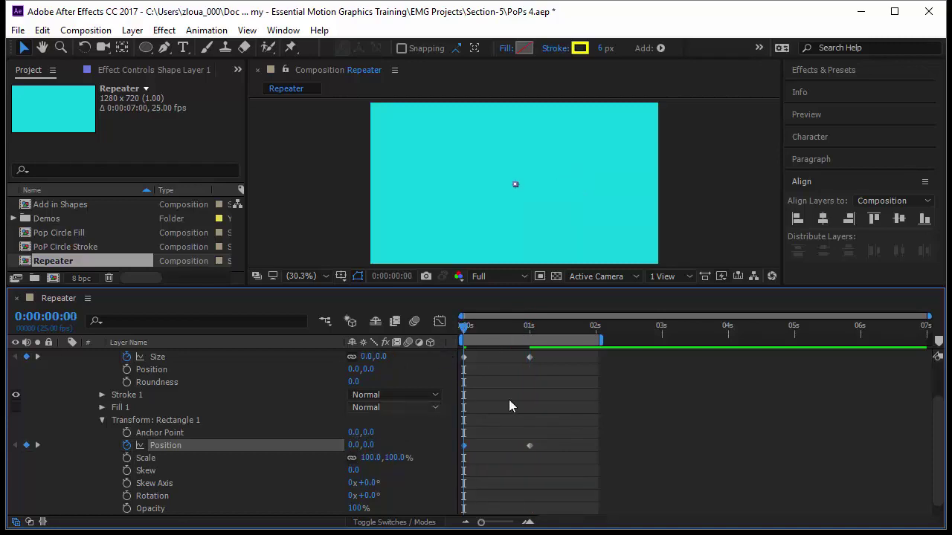
pyautogui.click(561, 431)
# Step: Keyframe the Rotation in Transform: Rectangle 1 at 0:00:01:00 with 2 full revolutions
pyautogui.moveTo(467, 330); pyautogui.dragTo(531, 350)
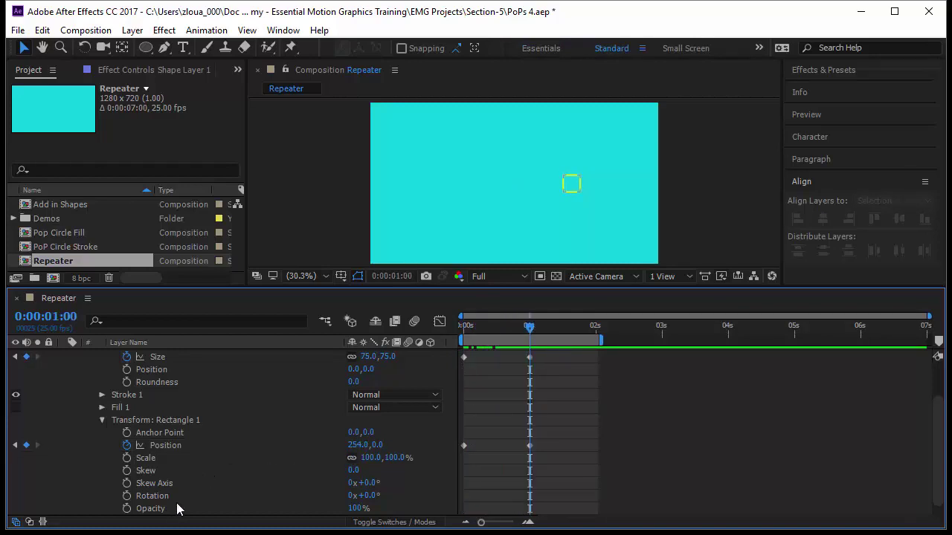
pyautogui.click(126, 495)
pyautogui.click(354, 495)
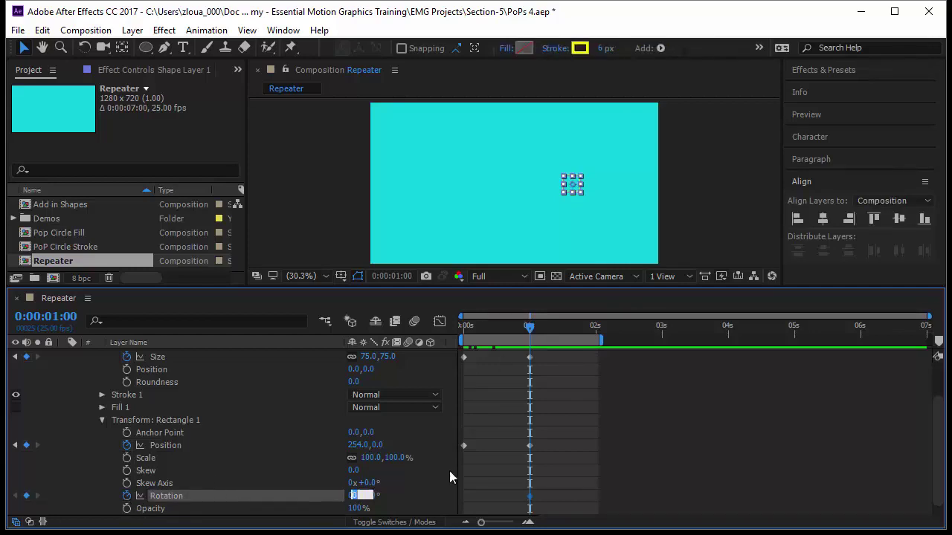
pyautogui.write('2')
pyautogui.press('Return')
# Step: Set the Rotation in Transform: Rectangle 1 to 0 revolutions at 0:00:00:00
pyautogui.moveTo(522, 329); pyautogui.dragTo(431, 357)
pyautogui.click(352, 495)
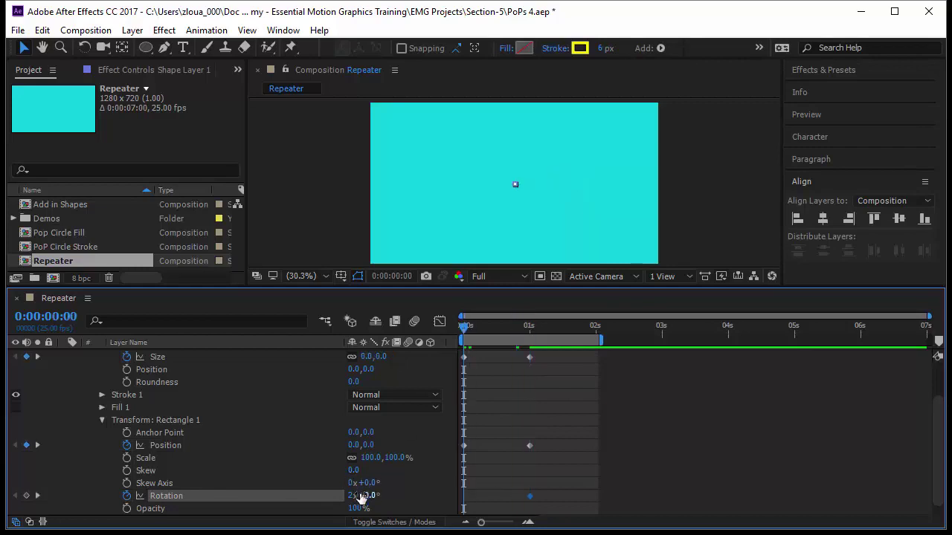
pyautogui.write('0')
pyautogui.press('Return')
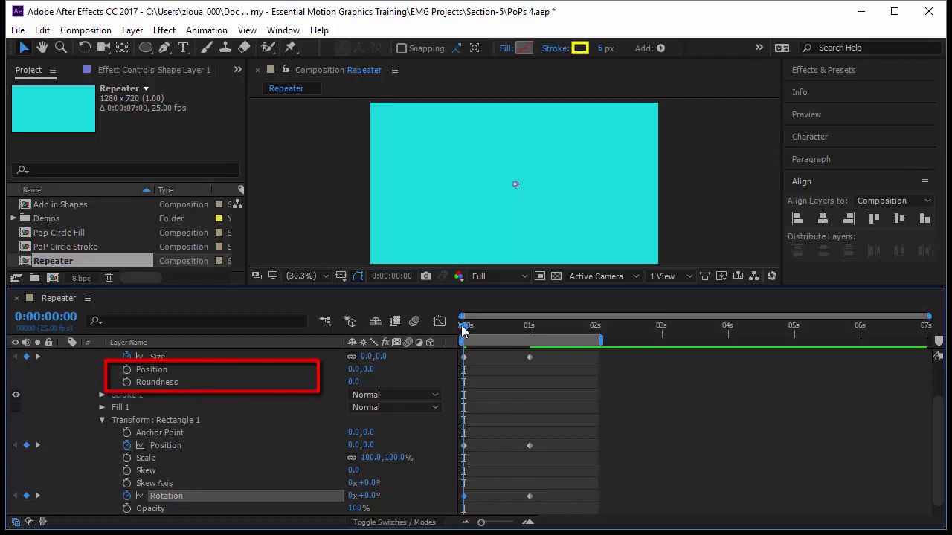
# Step: Try a Position of 47, 0 on Rectangle Path 1 near the one-second mark, and reset it to 0, 0
pyautogui.moveTo(466, 337); pyautogui.dragTo(525, 351)
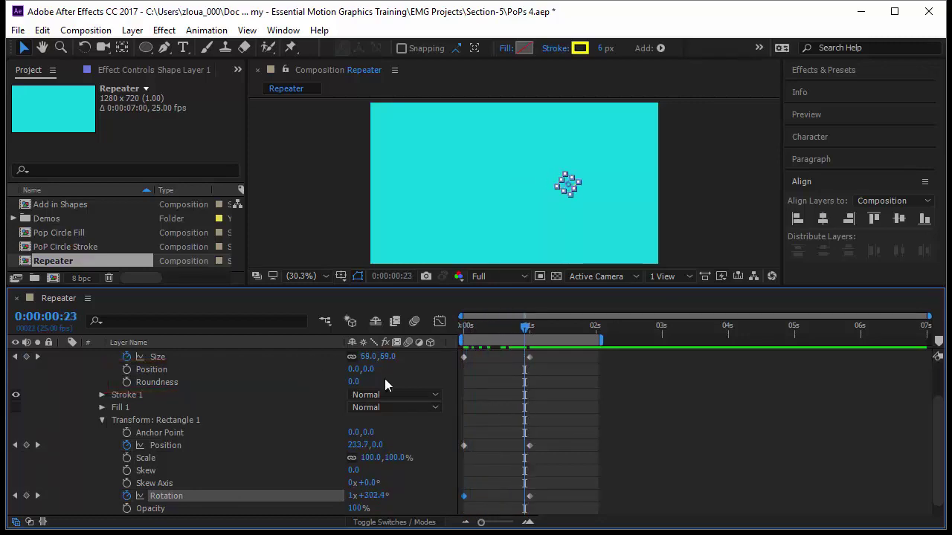
pyautogui.moveTo(351, 369); pyautogui.dragTo(385, 371)
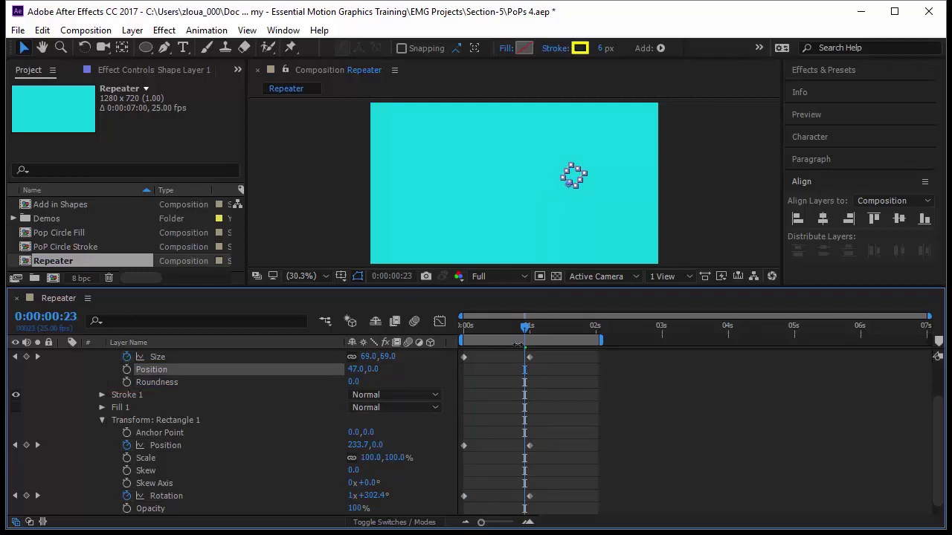
pyautogui.moveTo(526, 330); pyautogui.dragTo(530, 365)
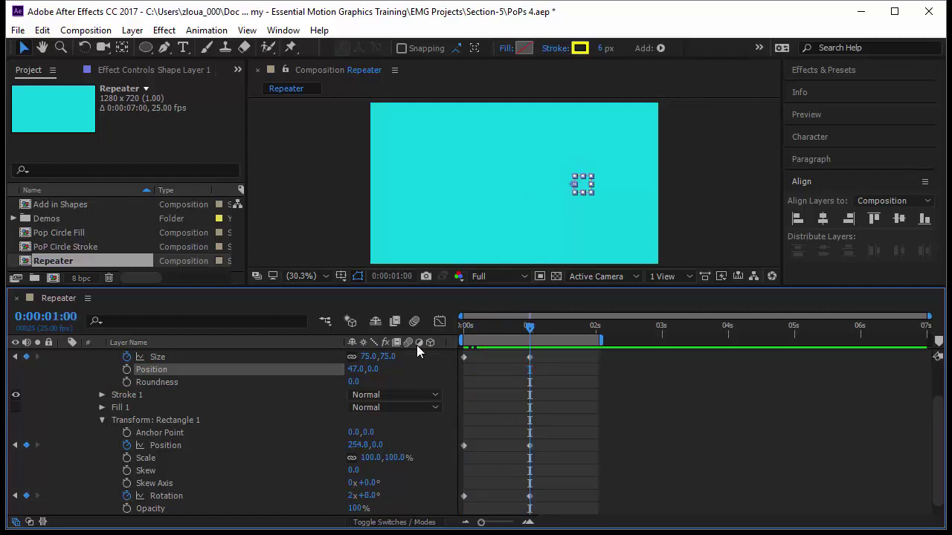
pyautogui.click(356, 370)
pyautogui.write('0')
pyautogui.press('Return')
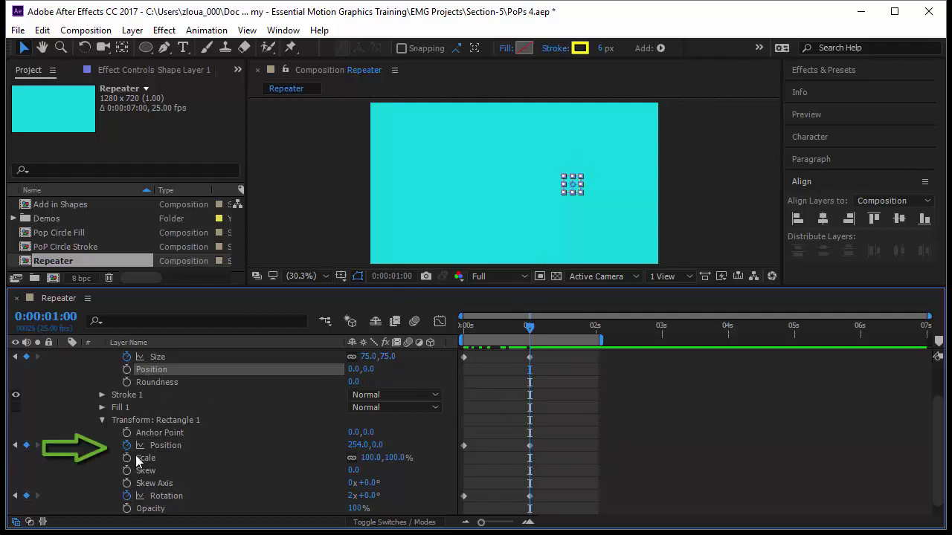
# Step: Preview the square's size, position and rotation animation from 0:00:00:00
pyautogui.moveTo(531, 327); pyautogui.dragTo(420, 360)
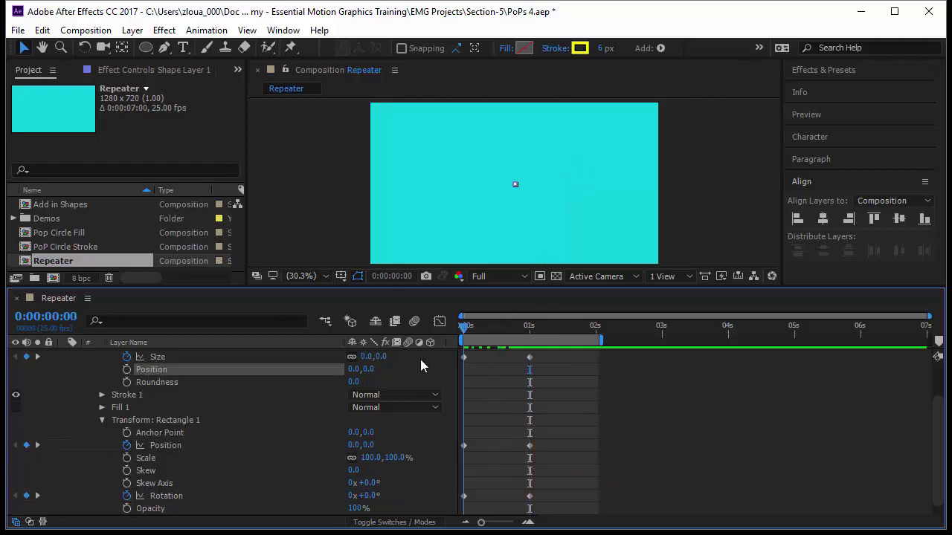
pyautogui.click(581, 432)
pyautogui.press('space')
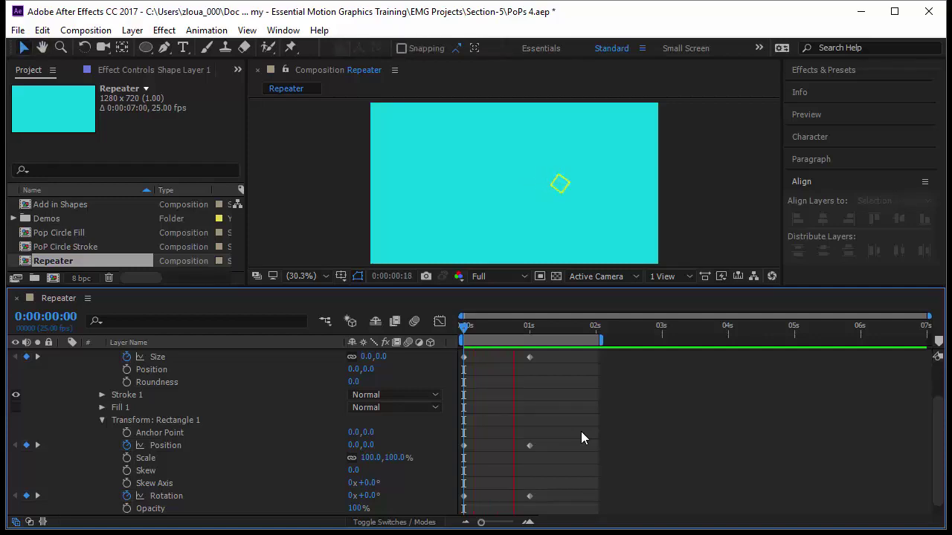
pyautogui.click(463, 333)
pyautogui.scroll(3, 191, 414)
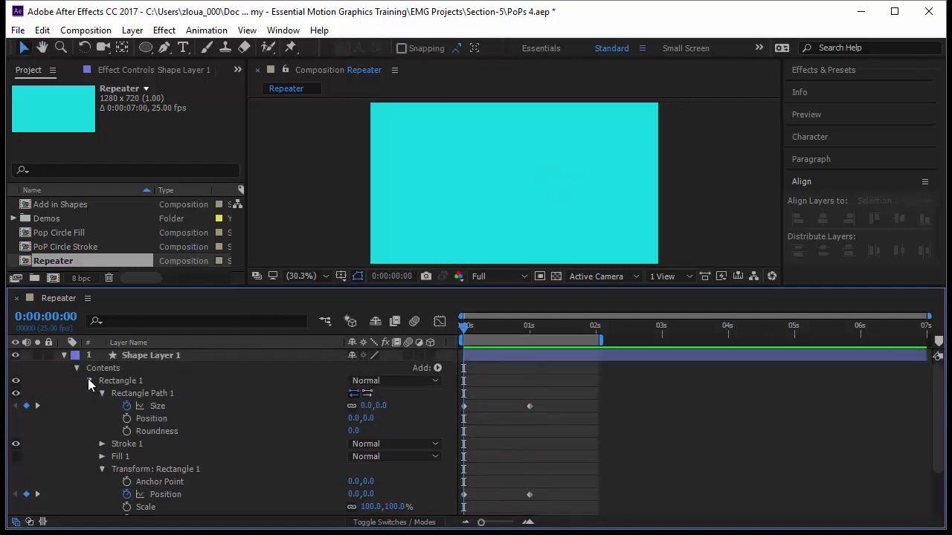
# Step: Add a Repeater to the Contents of Shape Layer 1, outside the collapsed Rectangle 1 group
pyautogui.click(89, 381)
pyautogui.click(166, 371)
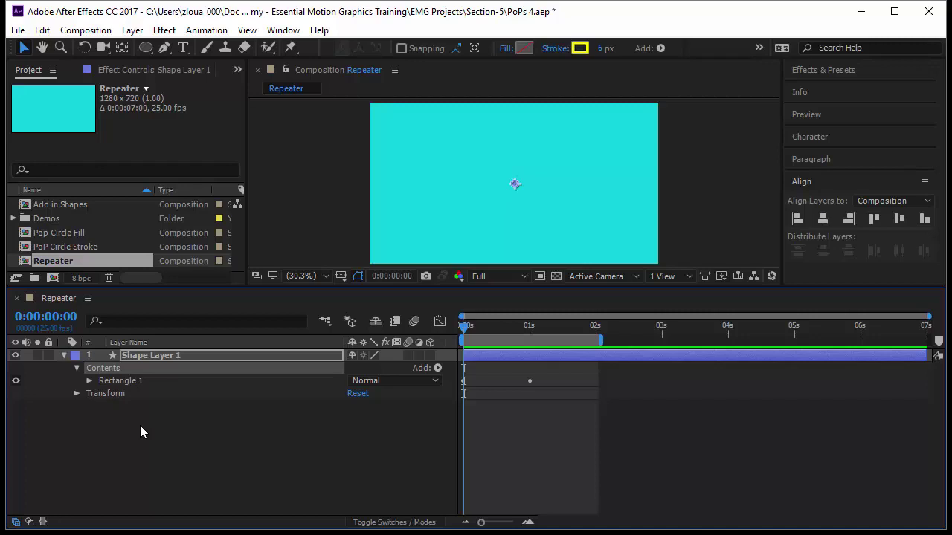
pyautogui.click(160, 380)
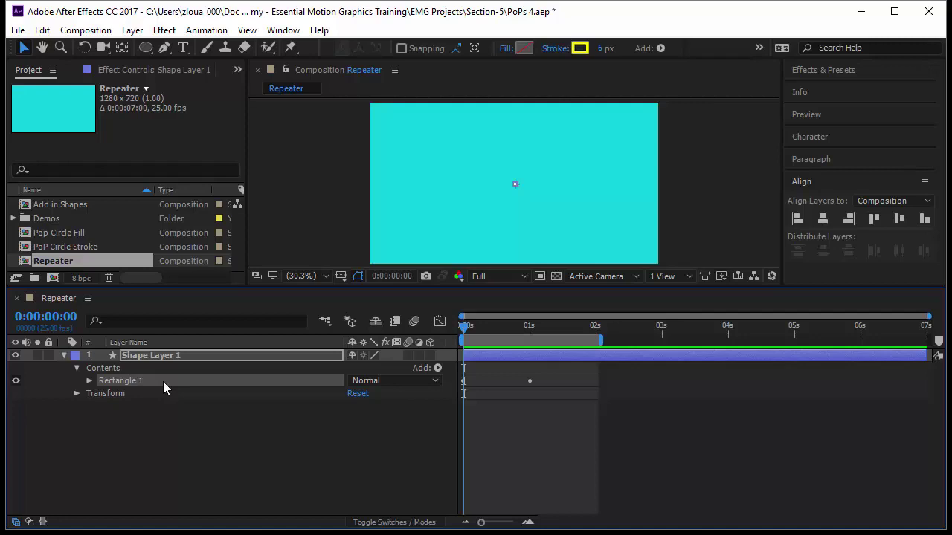
pyautogui.click(139, 369)
pyautogui.click(436, 367)
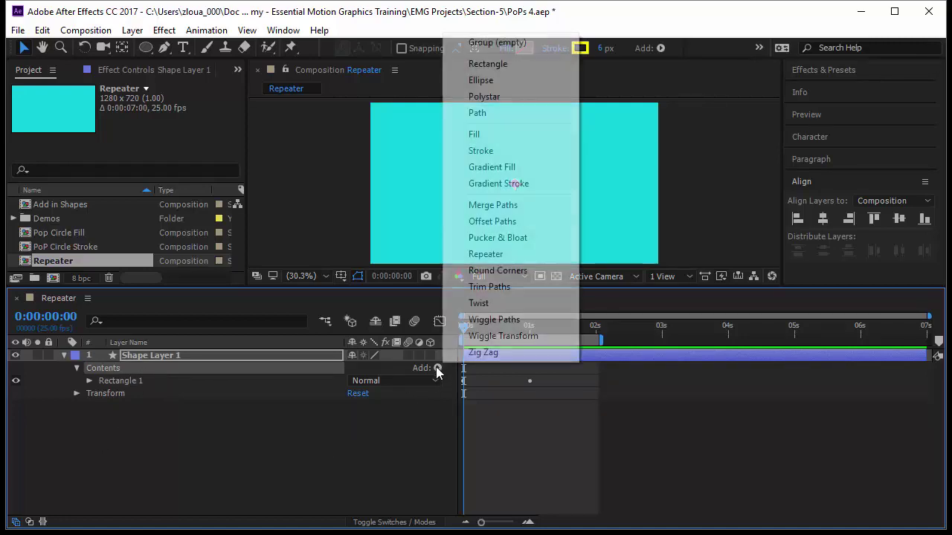
pyautogui.click(523, 256)
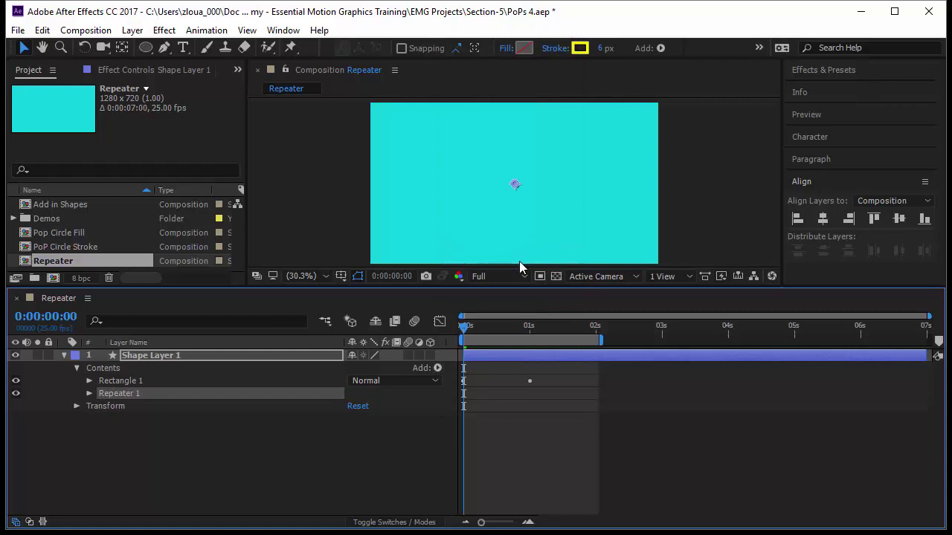
# Step: Preview the repeated squares' animation from 0:00:00:00 to 0:00:01:00
pyautogui.click(323, 456)
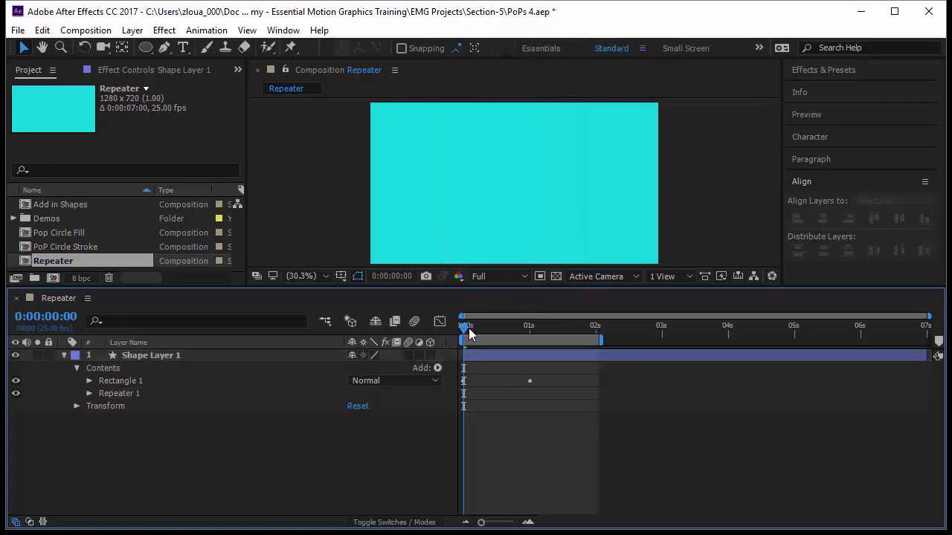
pyautogui.press('space')
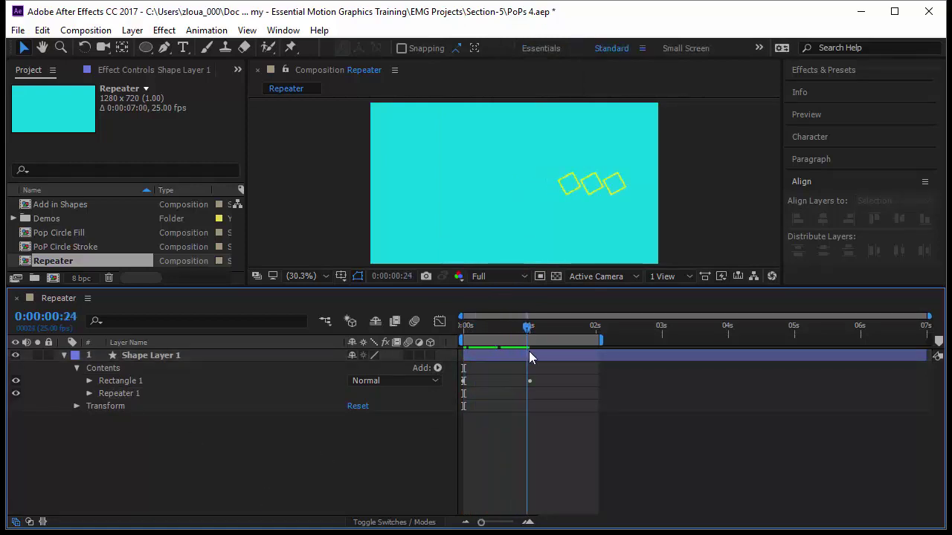
pyautogui.press('space')
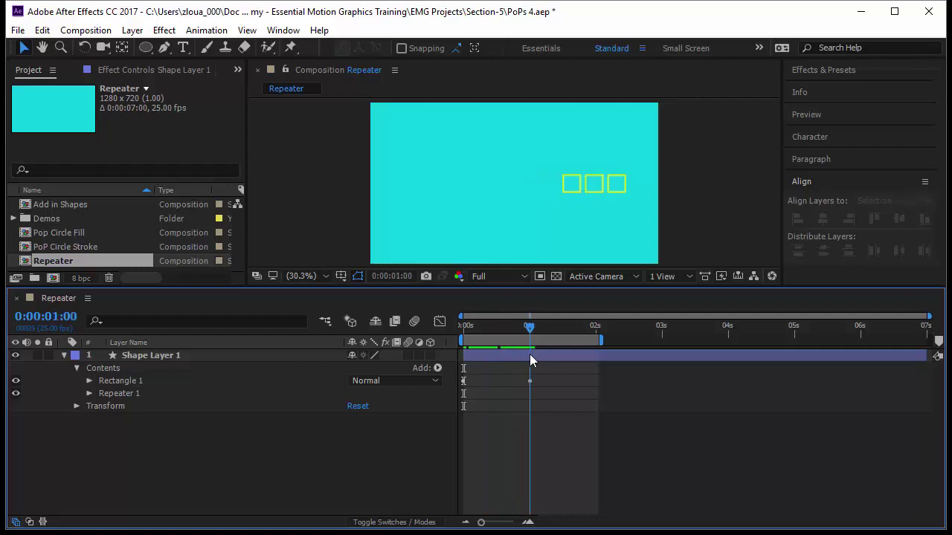
# Step: Reveal the properties and transform of Repeater 1, and set its Copies to 4
pyautogui.click(90, 394)
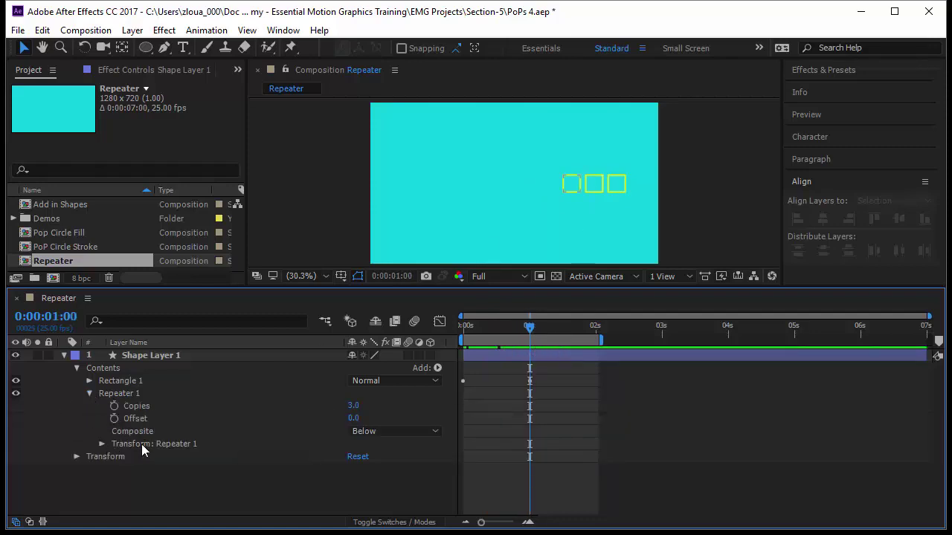
pyautogui.click(101, 444)
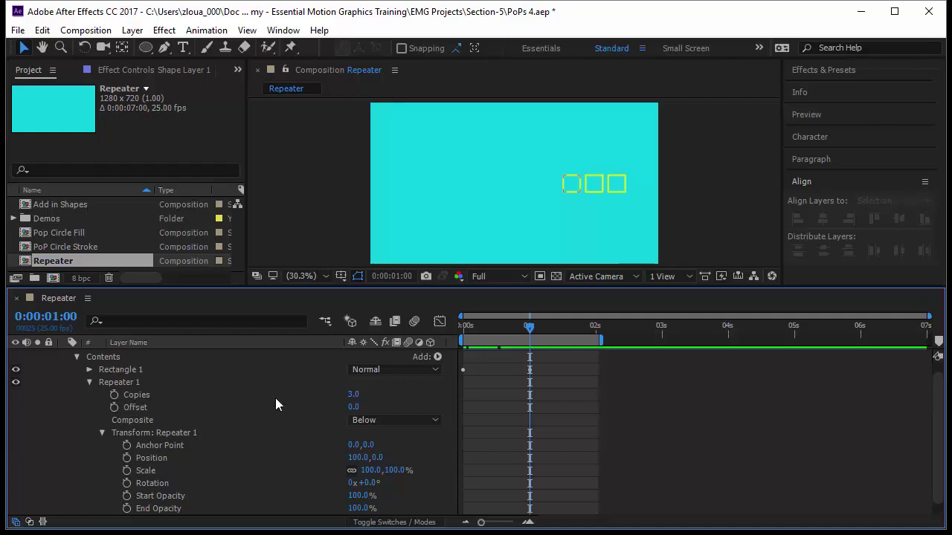
pyautogui.click(353, 394)
pyautogui.write('4')
pyautogui.press('Return')
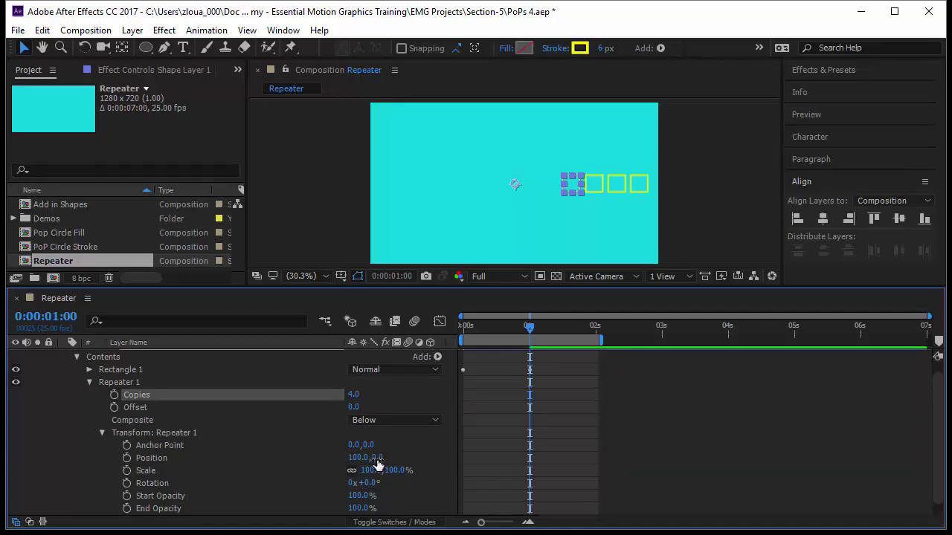
# Step: Try a vertical offset between the copies, with a Position of 100, 75 in Transform: Repeater 1
pyautogui.moveTo(378, 465); pyautogui.dragTo(476, 433)
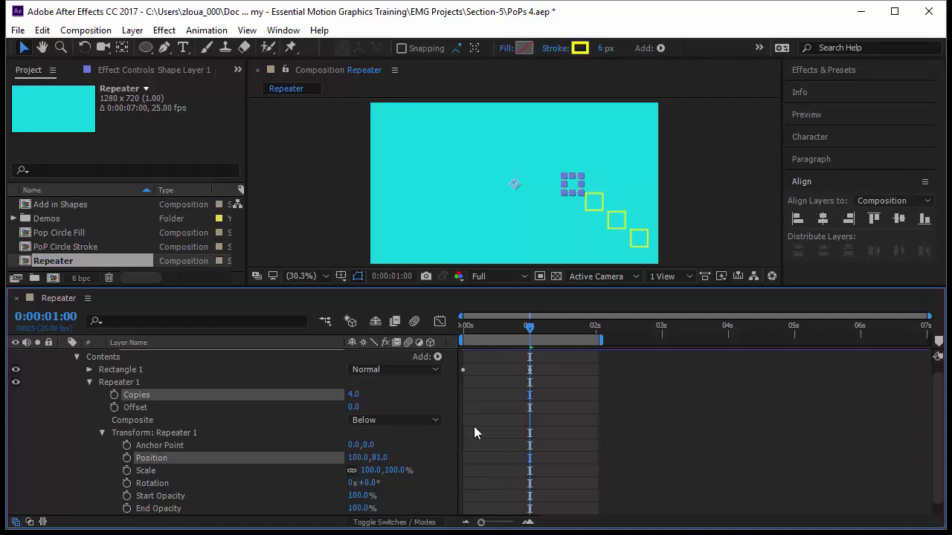
pyautogui.moveTo(531, 334); pyautogui.dragTo(514, 371)
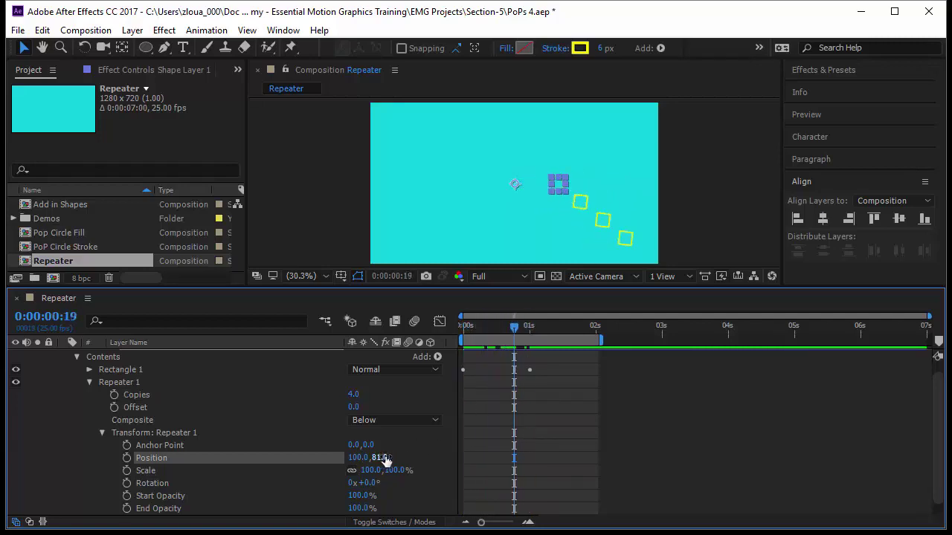
pyautogui.click(379, 458)
pyautogui.write('75')
pyautogui.press('Return')
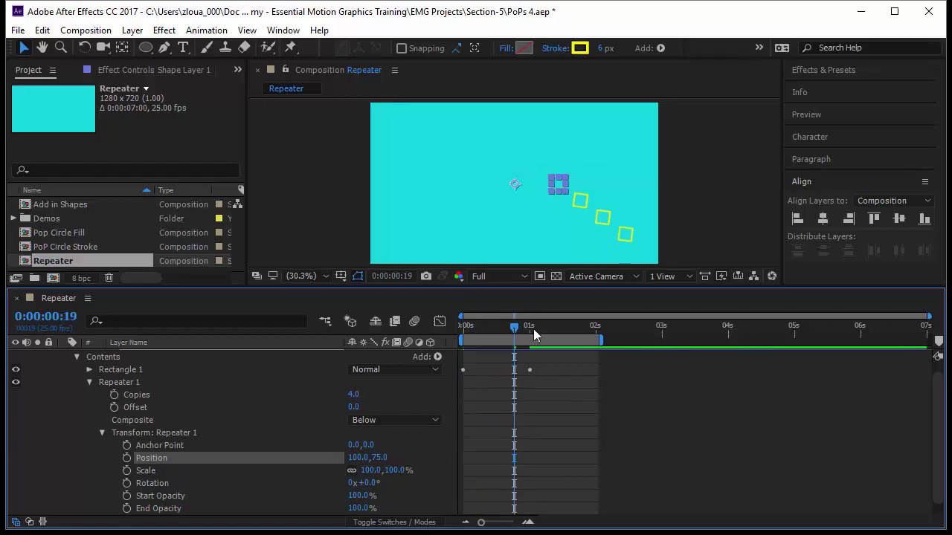
# Step: Scrub through the first second to examine how the diagonally offset copies animate, ending at 0:00:00:00
pyautogui.moveTo(502, 331); pyautogui.dragTo(439, 366)
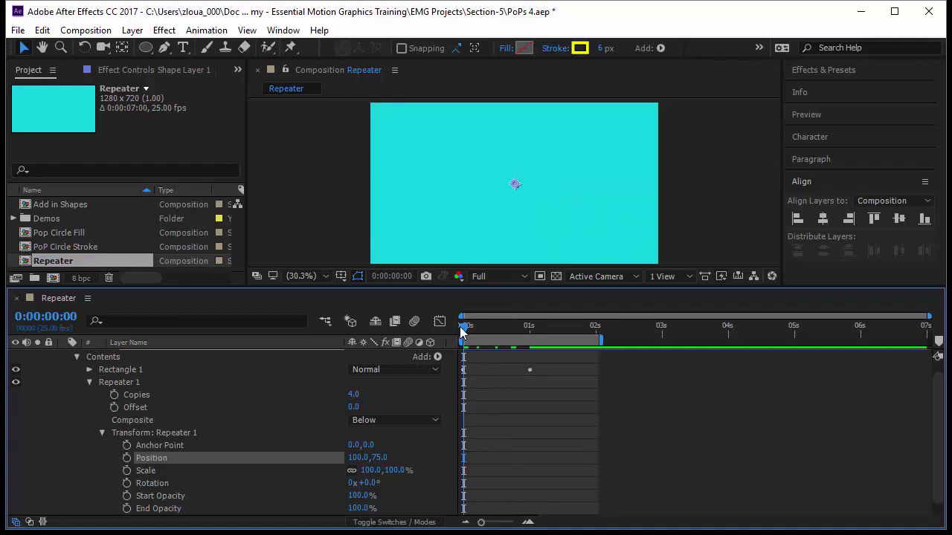
pyautogui.moveTo(465, 332); pyautogui.dragTo(524, 347)
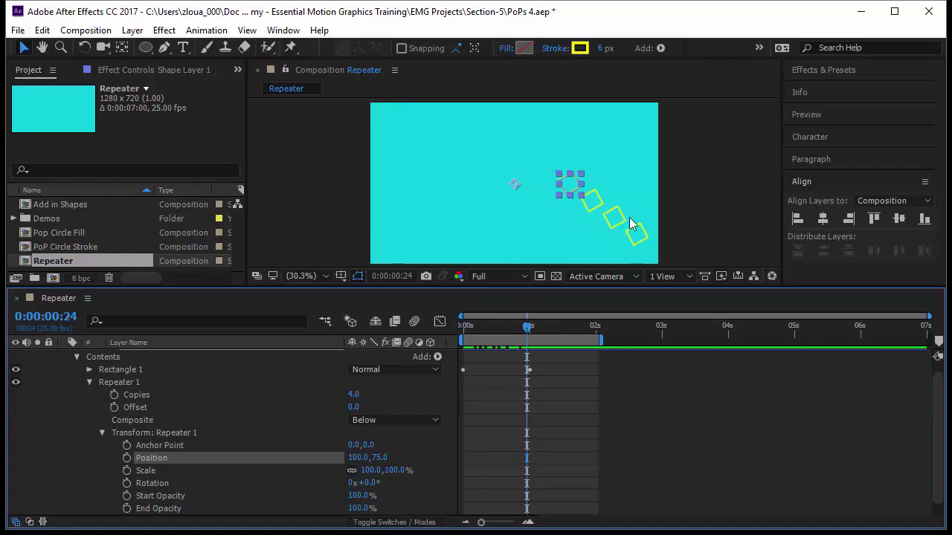
pyautogui.moveTo(527, 326); pyautogui.dragTo(453, 342)
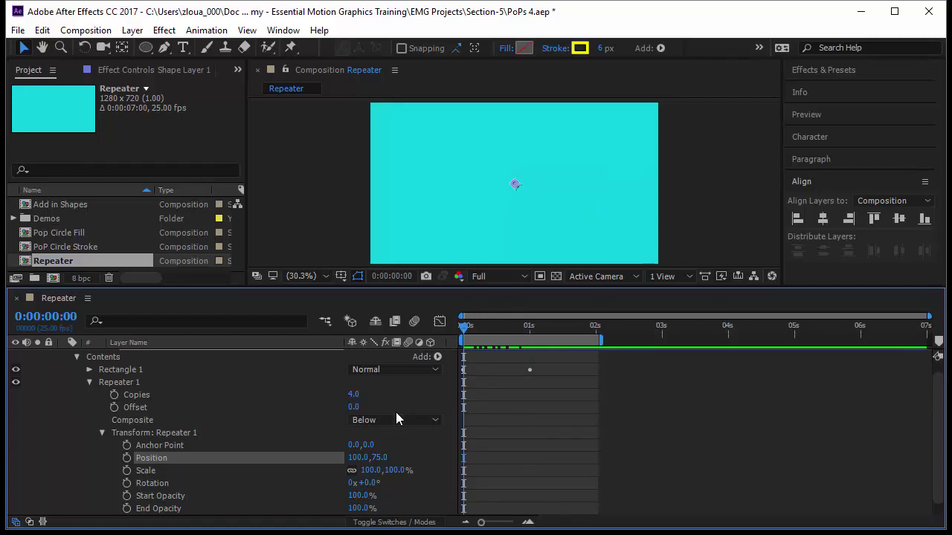
# Step: Set the Position in Transform: Repeater 1 to 0, 0
pyautogui.click(358, 458)
pyautogui.write('0')
pyautogui.press('Tab')
pyautogui.write('0')
pyautogui.press('Return')
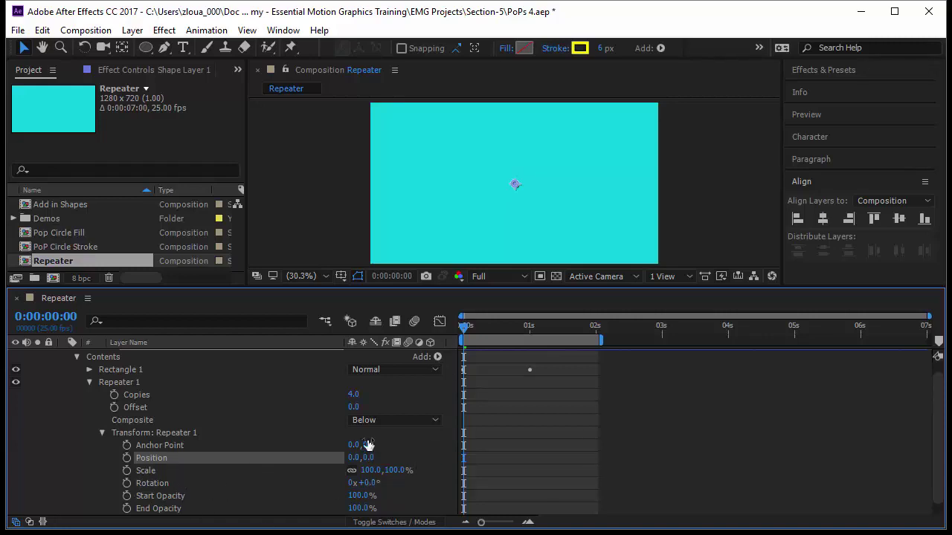
# Step: Set the Copies of Repeater 1 to 18
pyautogui.click(353, 395)
pyautogui.write('18')
pyautogui.press('Return')
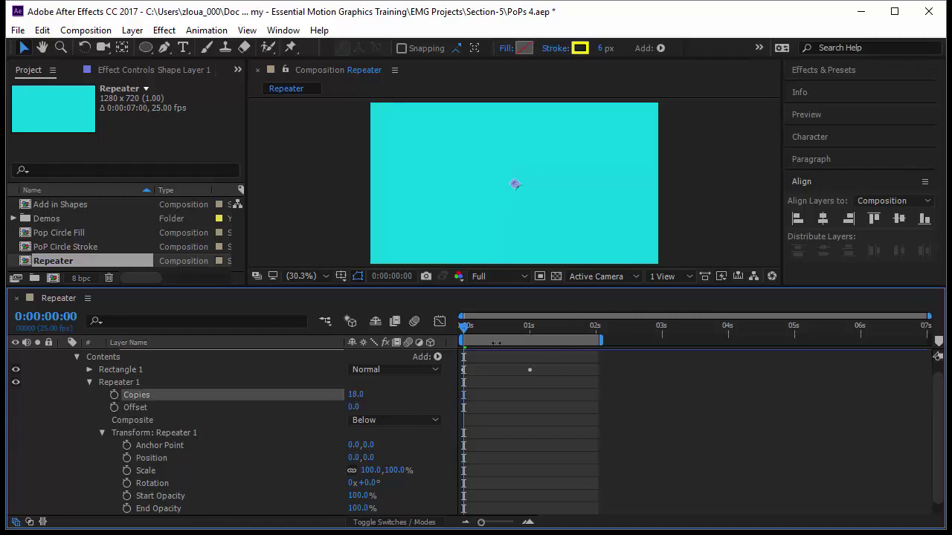
# Step: At 0:00:01:00, set the Rotation in Transform: Repeater 1 to 360/18 degrees to spread the copies around a circle
pyautogui.moveTo(469, 327); pyautogui.dragTo(526, 339)
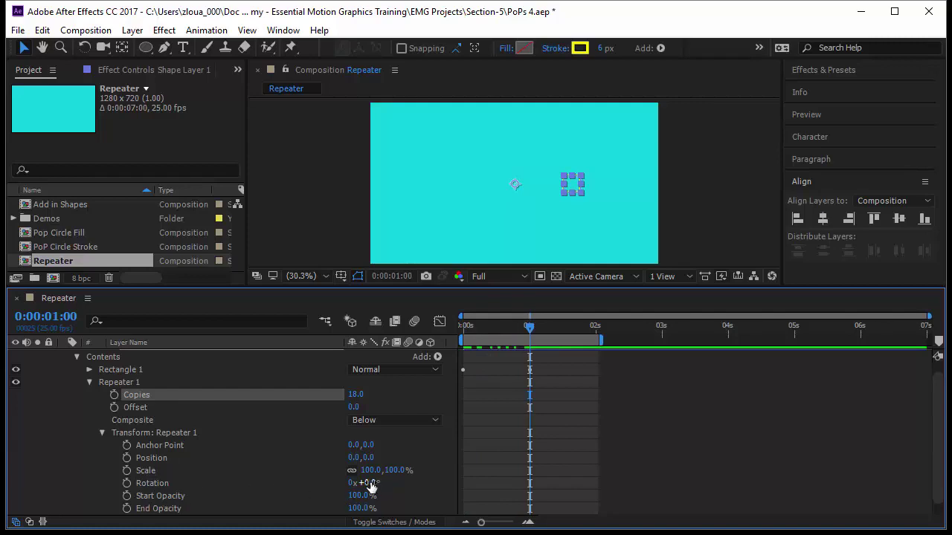
pyautogui.moveTo(370, 484); pyautogui.dragTo(392, 483)
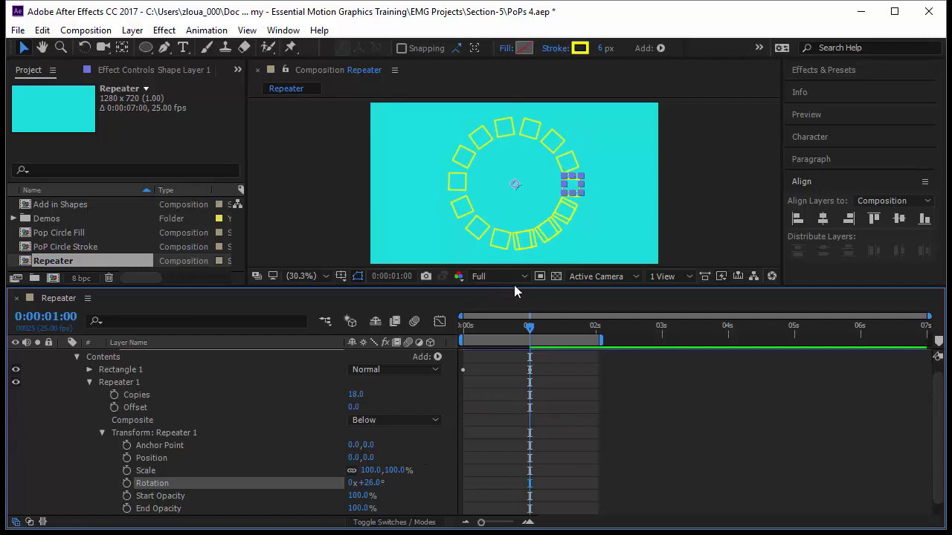
pyautogui.click(379, 484)
pyautogui.write('360/')
pyautogui.write('18')
pyautogui.press('Return')
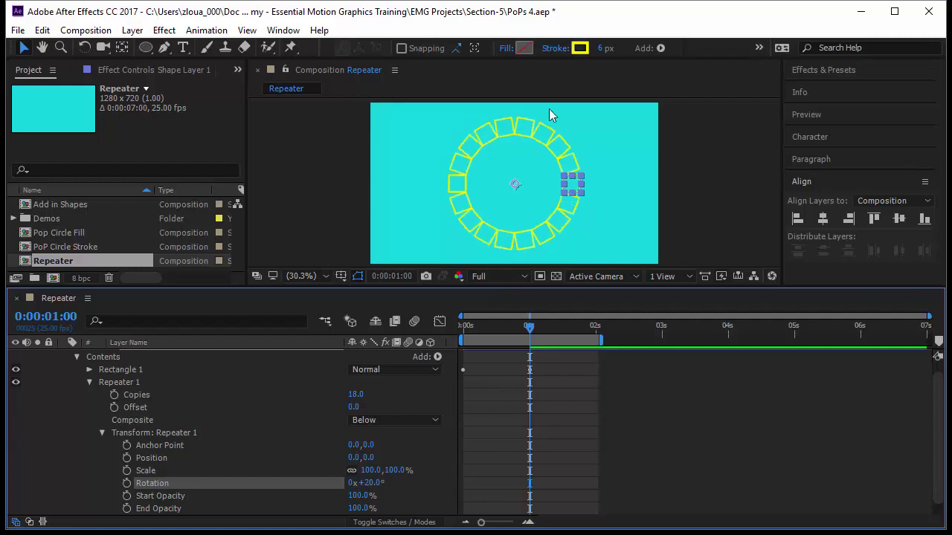
# Step: Set the Copies of Repeater 1 to 12 and the repeater's Rotation to 360/12 degrees
pyautogui.click(356, 394)
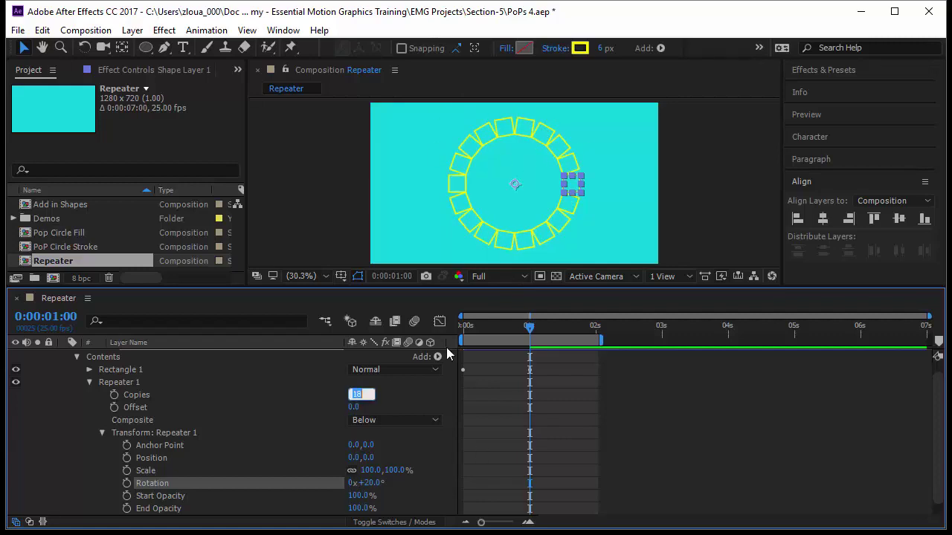
pyautogui.write('12')
pyautogui.press('Return')
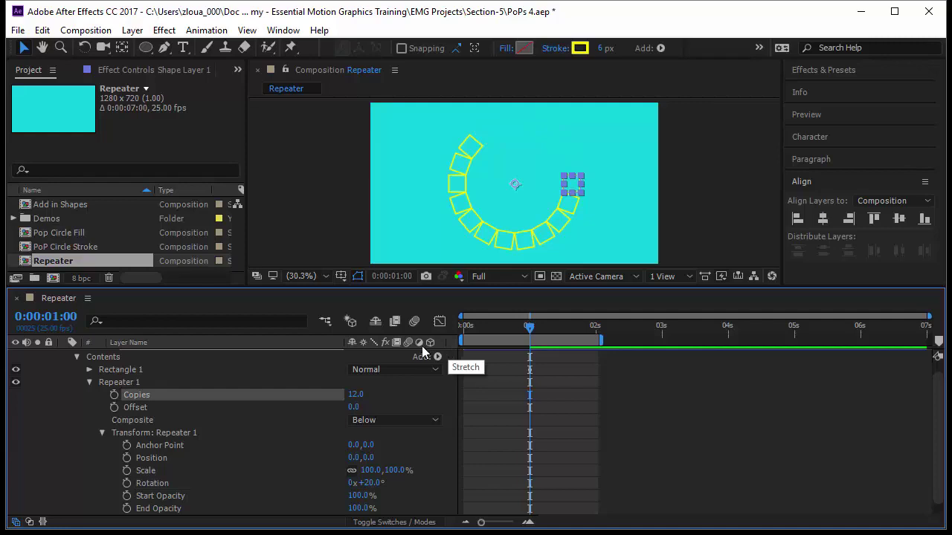
pyautogui.click(380, 483)
pyautogui.write('36')
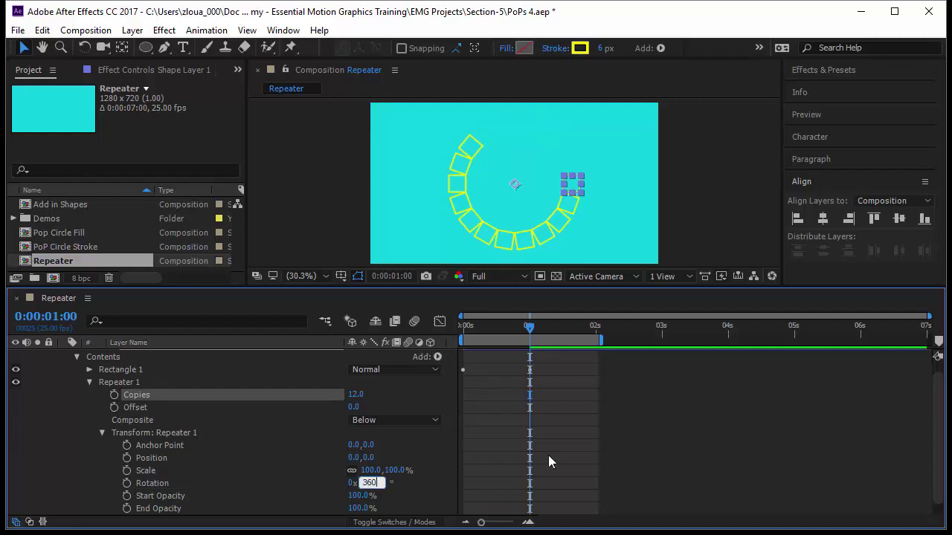
pyautogui.write('0/12')
pyautogui.press('Return')
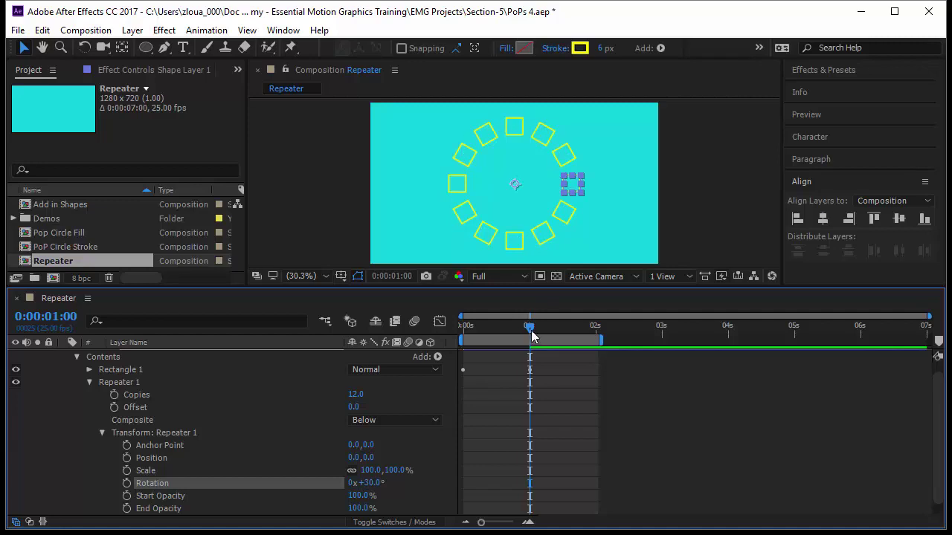
# Step: Preview the ring of squares from 0:00:00:00, select Rectangle 1, and return to 0:00:01:00
pyautogui.moveTo(529, 327); pyautogui.dragTo(463, 333)
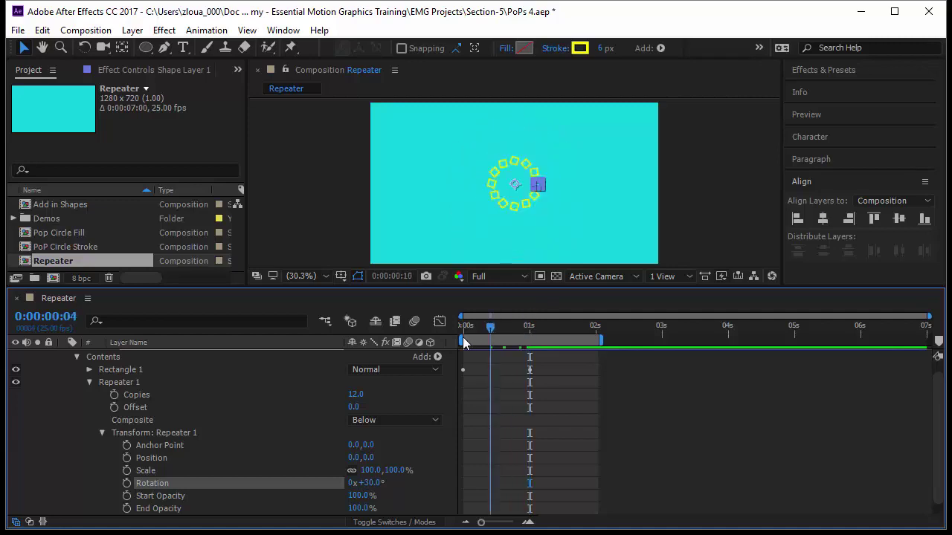
pyautogui.click(816, 116)
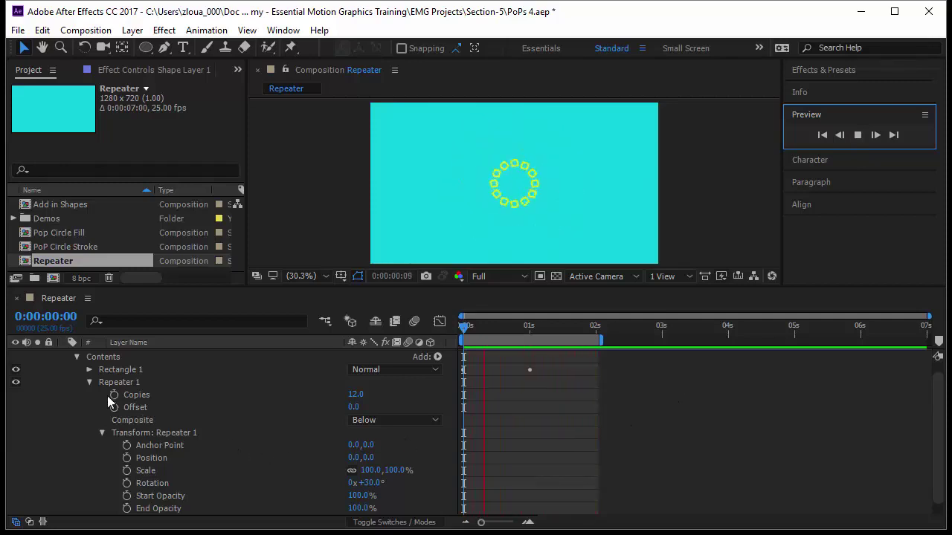
pyautogui.click(128, 370)
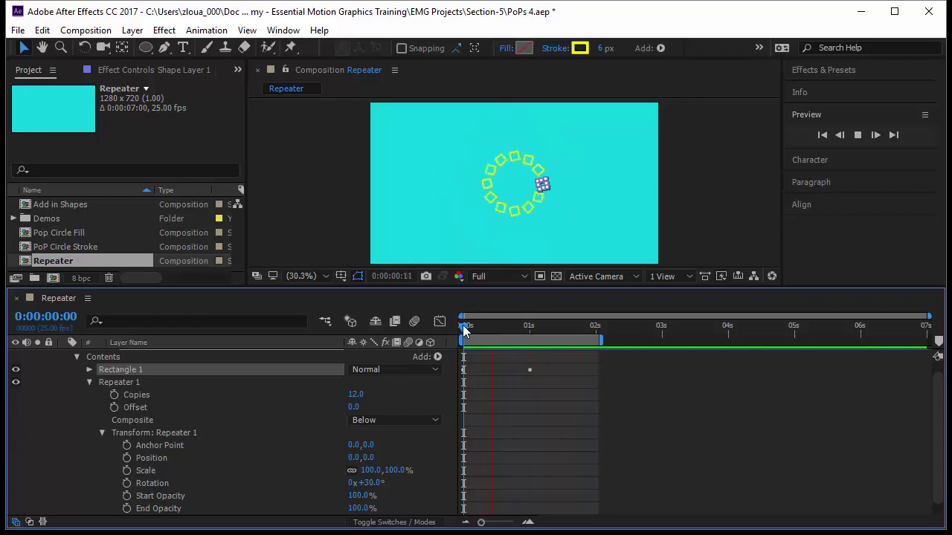
pyautogui.moveTo(464, 327); pyautogui.dragTo(530, 376)
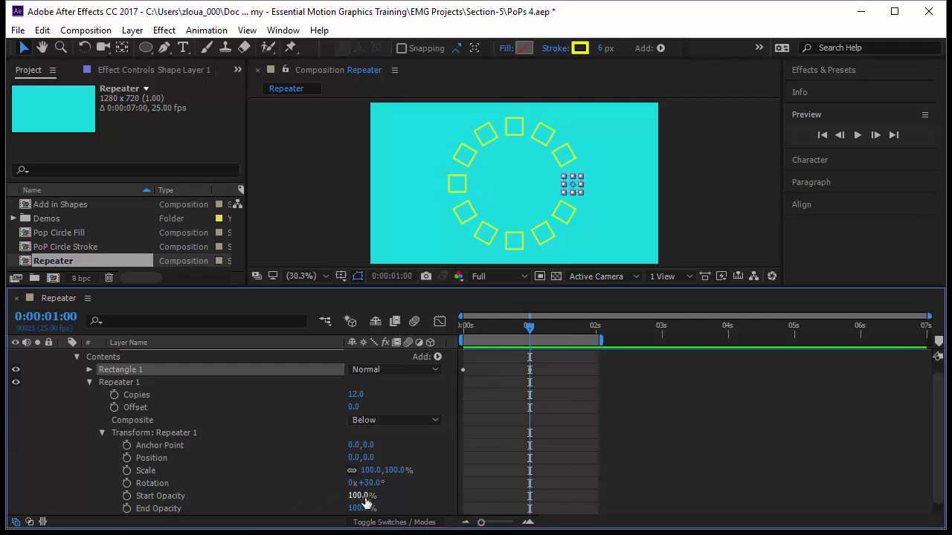
# Step: Try a Start Opacity of 0% in Transform: Repeater 1, and restore it to 100%
pyautogui.moveTo(361, 496); pyautogui.dragTo(285, 503)
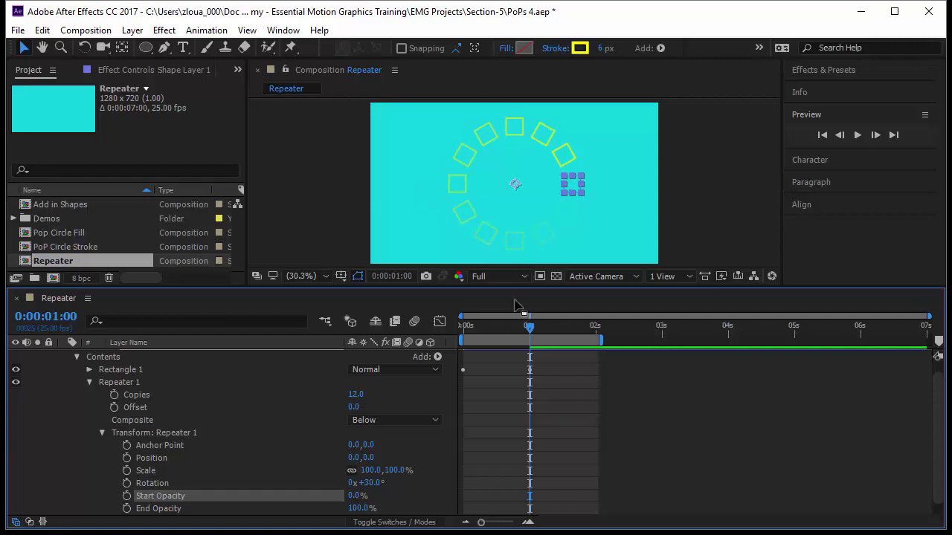
pyautogui.moveTo(353, 496); pyautogui.dragTo(456, 499)
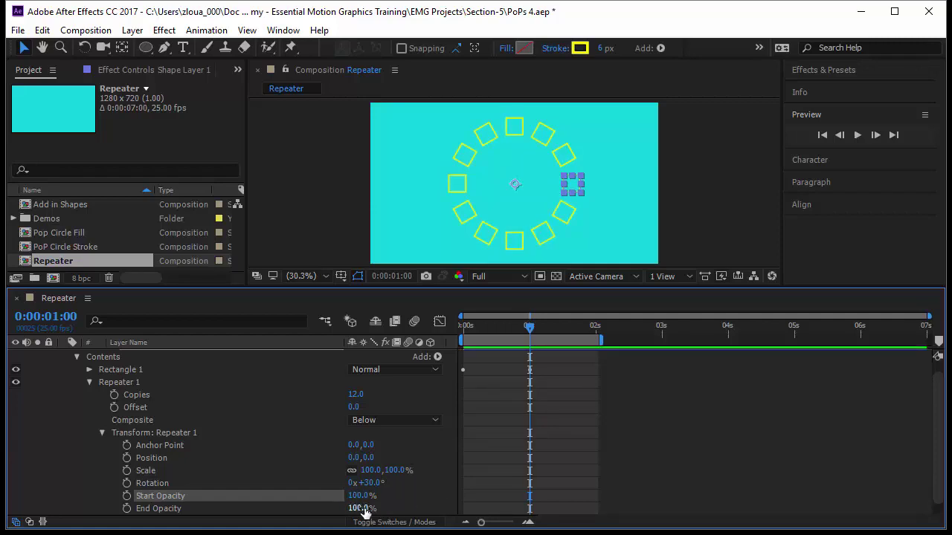
# Step: Set the End Opacity in Transform: Repeater 1 to 0%, and select the original square in the composition at 0:00:01:00
pyautogui.moveTo(362, 512); pyautogui.dragTo(261, 513)
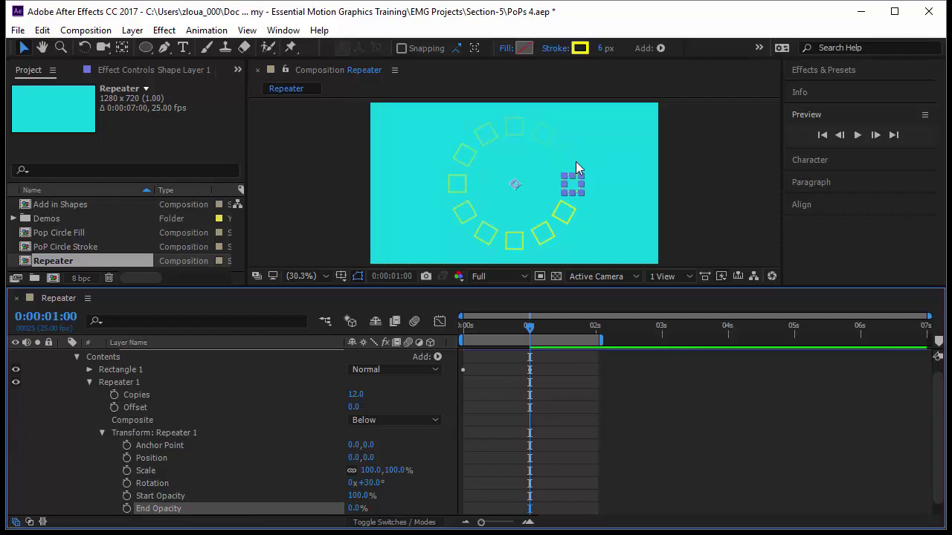
pyautogui.click(577, 399)
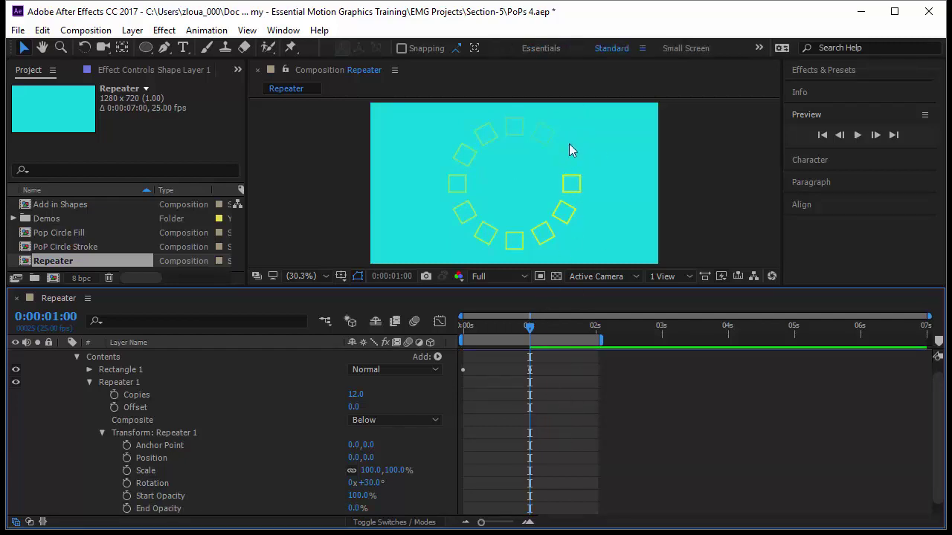
pyautogui.click(572, 187)
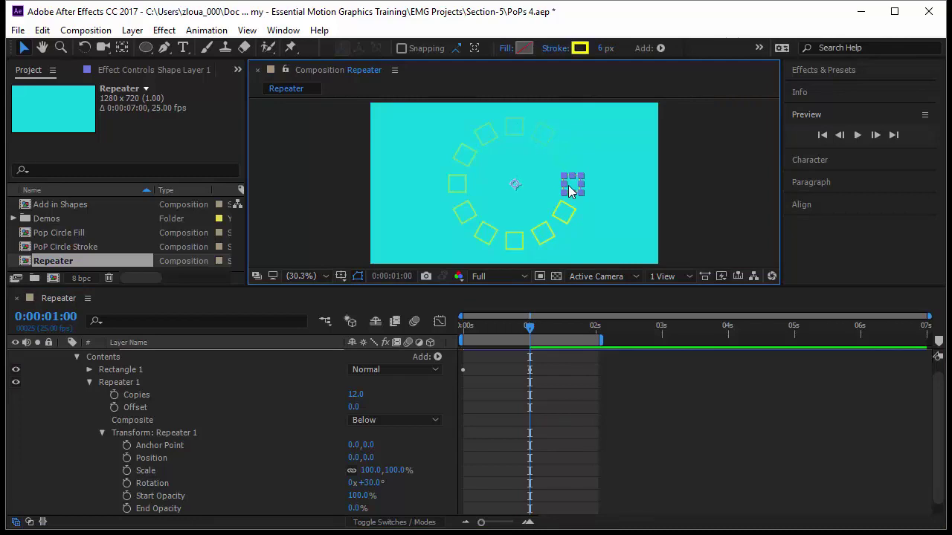
pyautogui.click(534, 335)
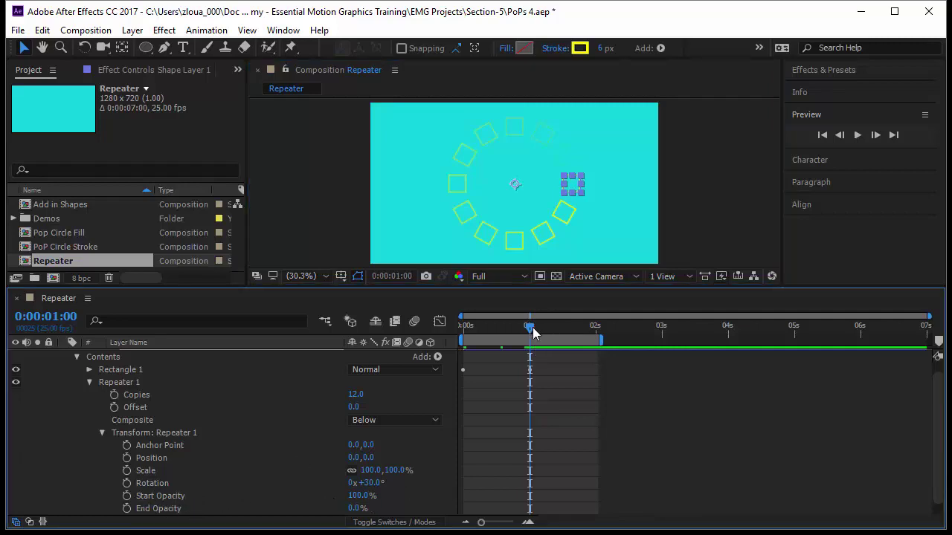
# Step: Keyframe Start Opacity and End Opacity of Repeater 1 at 0:00:00:16, with End Opacity set to 100%
pyautogui.moveTo(531, 328); pyautogui.dragTo(507, 333)
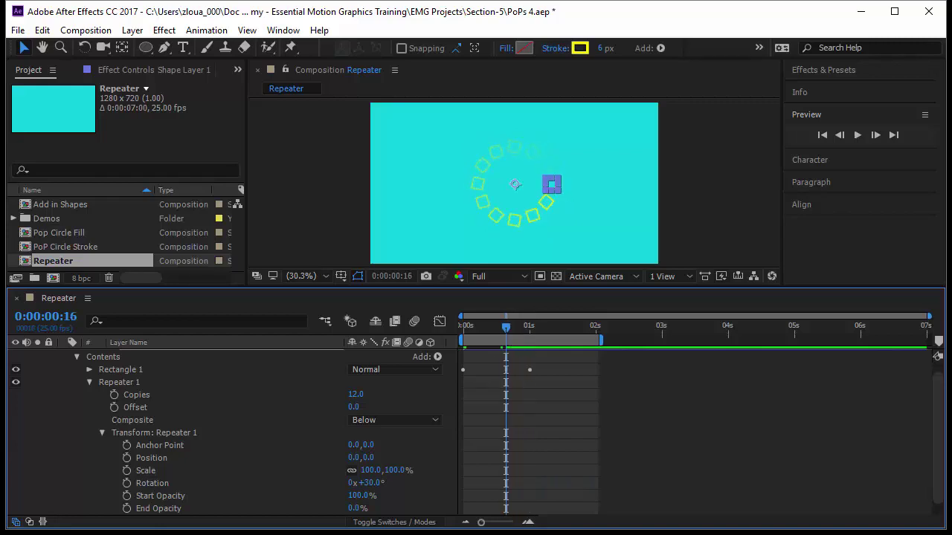
pyautogui.click(127, 496)
pyautogui.click(127, 509)
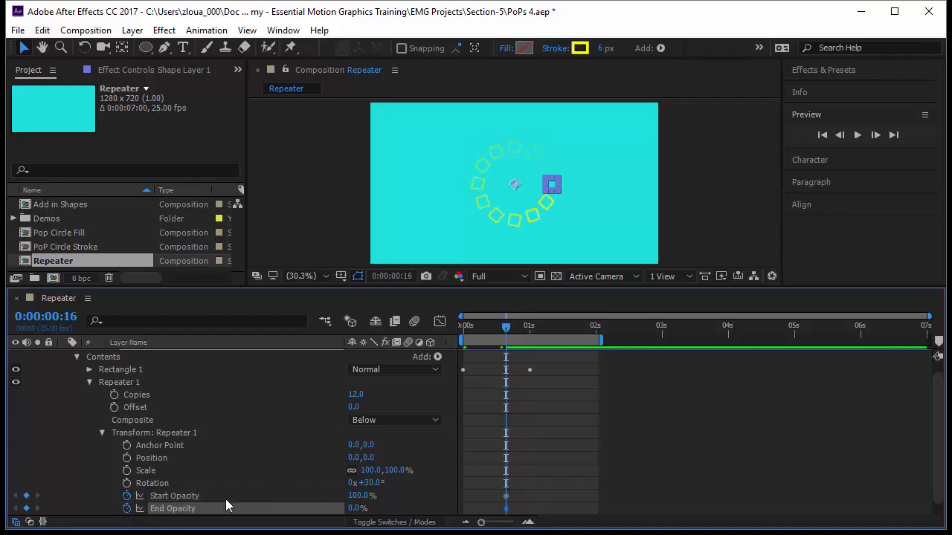
pyautogui.write('100')
pyautogui.press('Return')
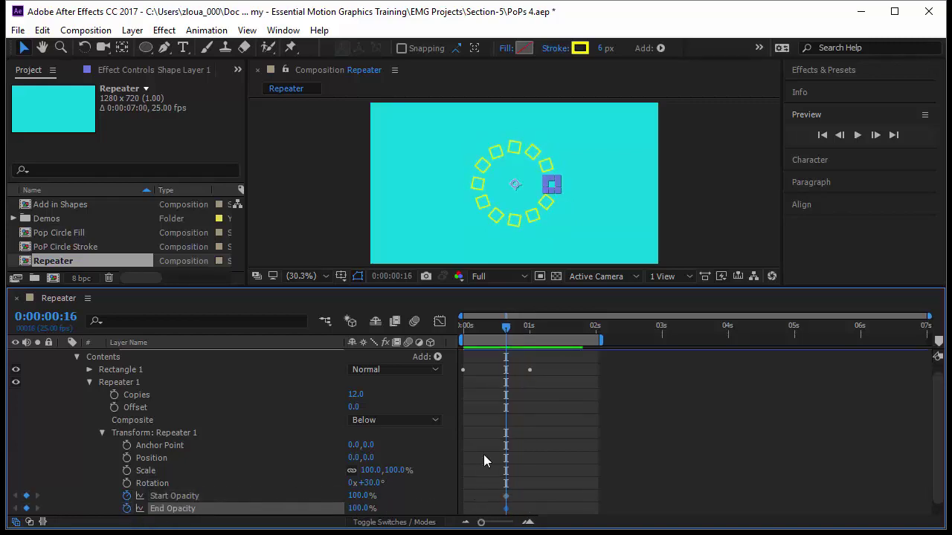
# Step: Set both Start Opacity and End Opacity of Repeater 1 to 0% at 0:00:01:00
pyautogui.moveTo(508, 327); pyautogui.dragTo(532, 335)
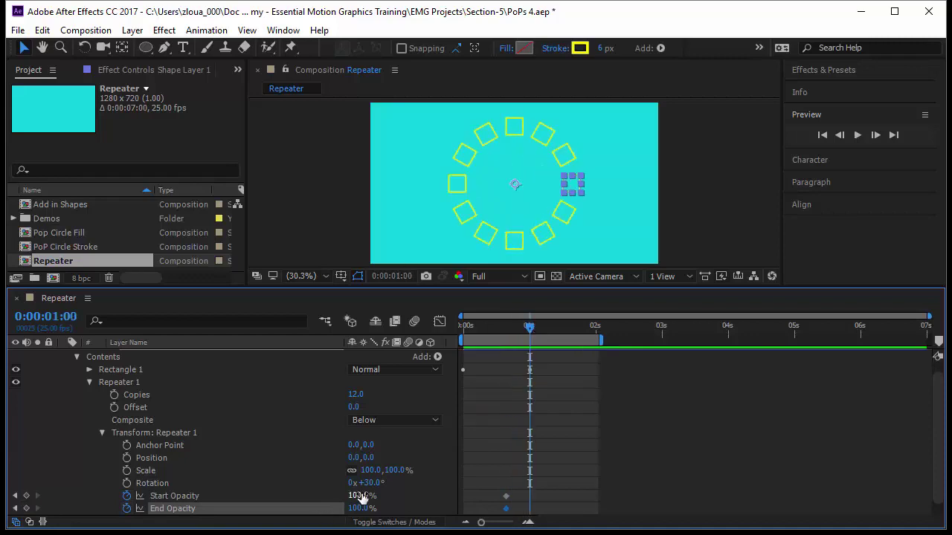
pyautogui.moveTo(361, 498); pyautogui.dragTo(321, 495)
pyautogui.moveTo(362, 513); pyautogui.dragTo(333, 513)
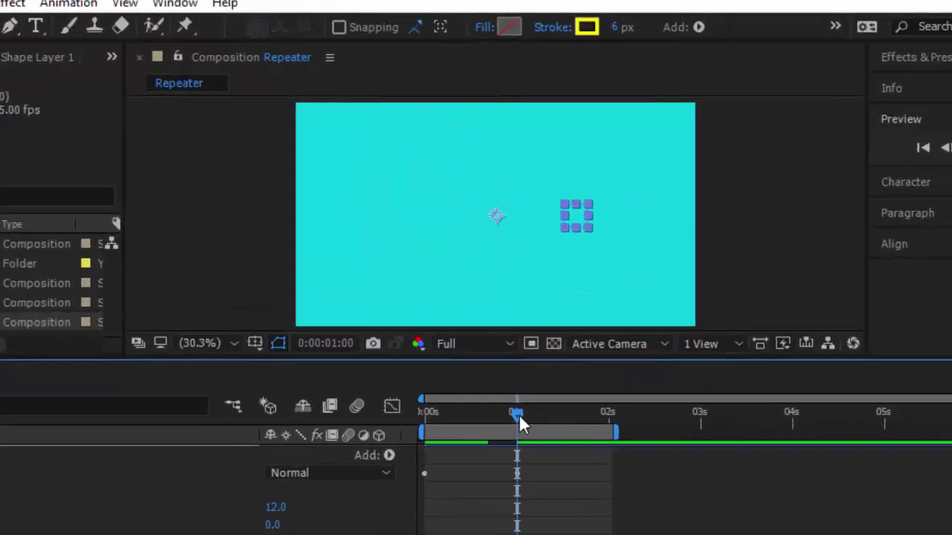
# Step: Deselect everything, preview the fading ring of squares from 0:00:00:00, and move the time to 0:00:00:23
pyautogui.moveTo(531, 331); pyautogui.dragTo(481, 327)
pyautogui.press('Home')
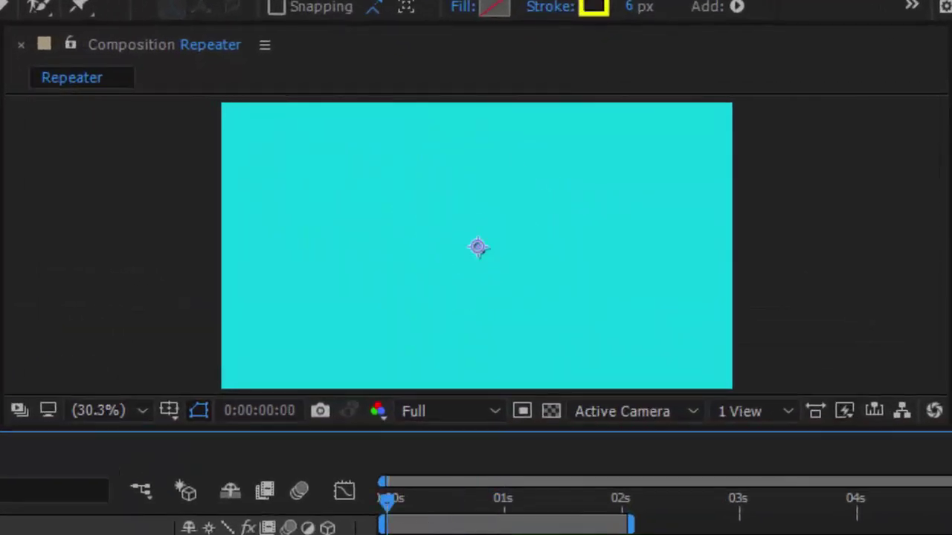
pyautogui.press('F2')
pyautogui.press('space')
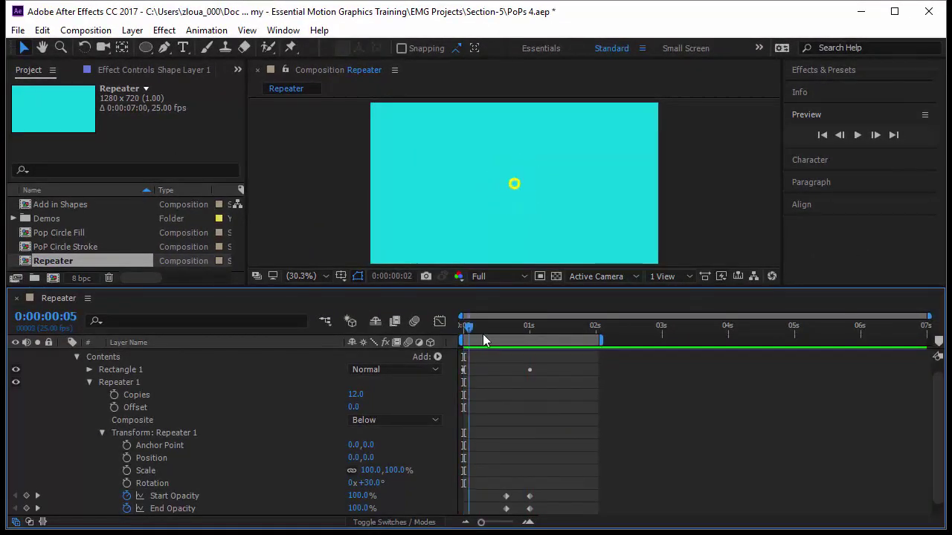
pyautogui.moveTo(482, 334); pyautogui.dragTo(515, 343)
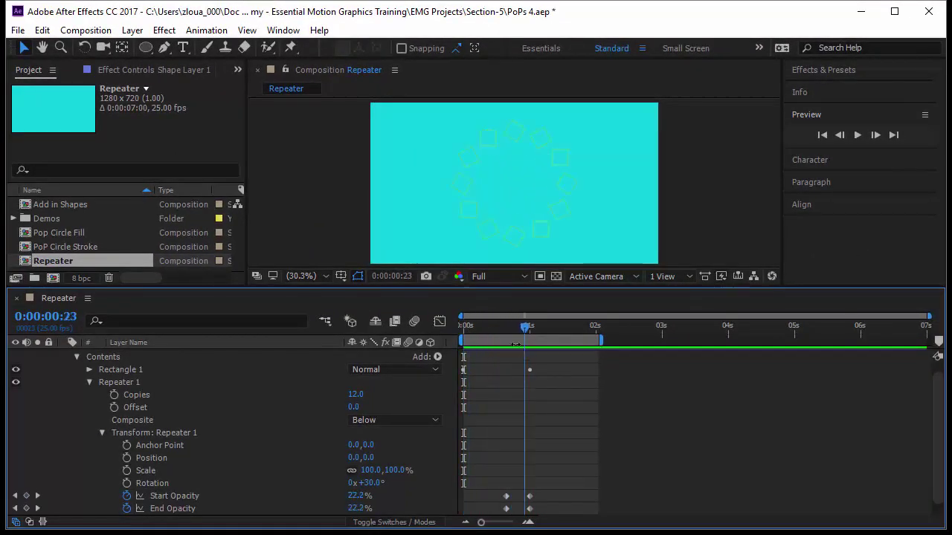
# Step: Collapse Repeater 1 and Rectangle Path 1, and add an Ellipse path inside the Rectangle 1 group
pyautogui.click(89, 382)
pyautogui.click(131, 380)
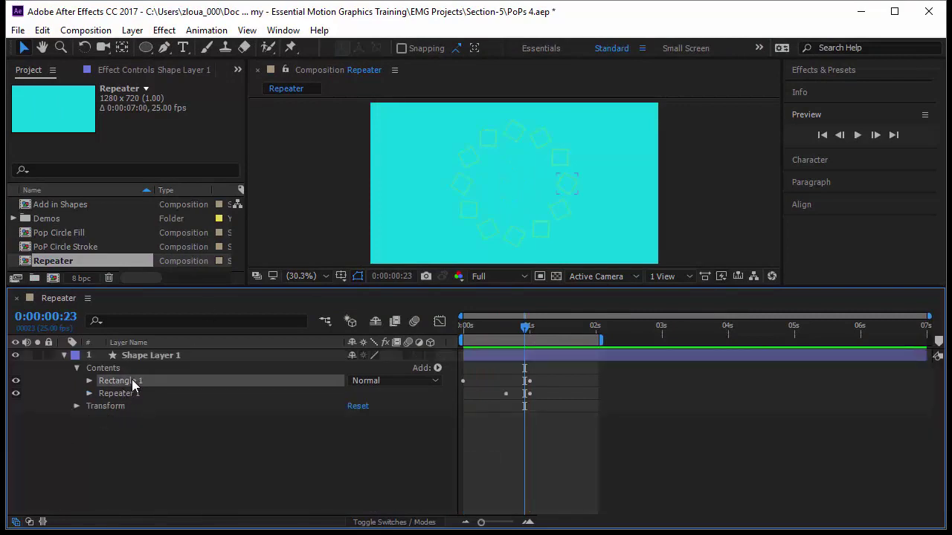
pyautogui.click(125, 369)
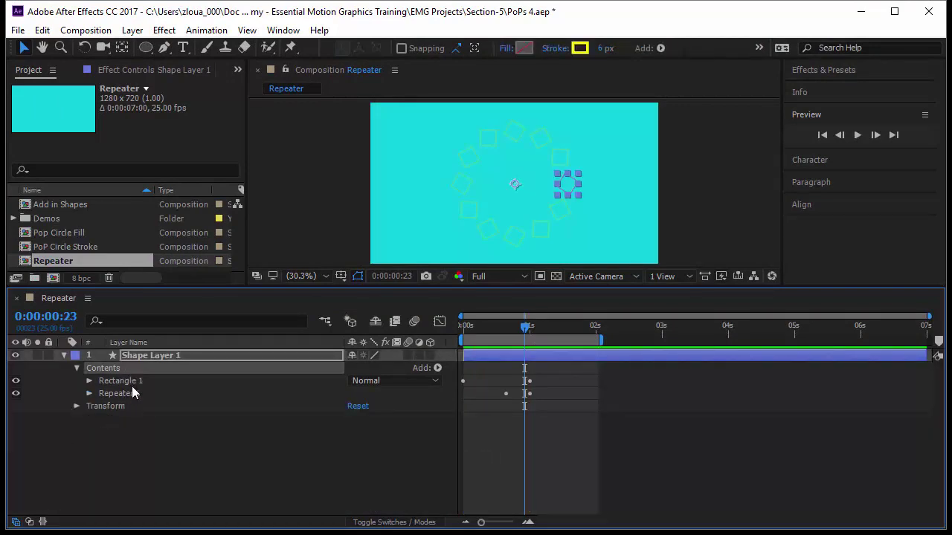
pyautogui.click(90, 380)
pyautogui.scroll(-1, 104, 379)
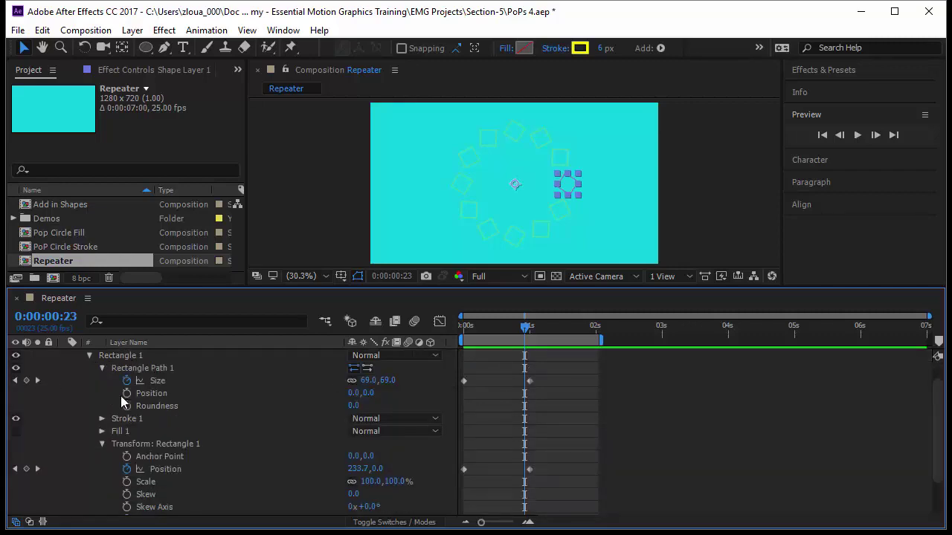
pyautogui.click(102, 369)
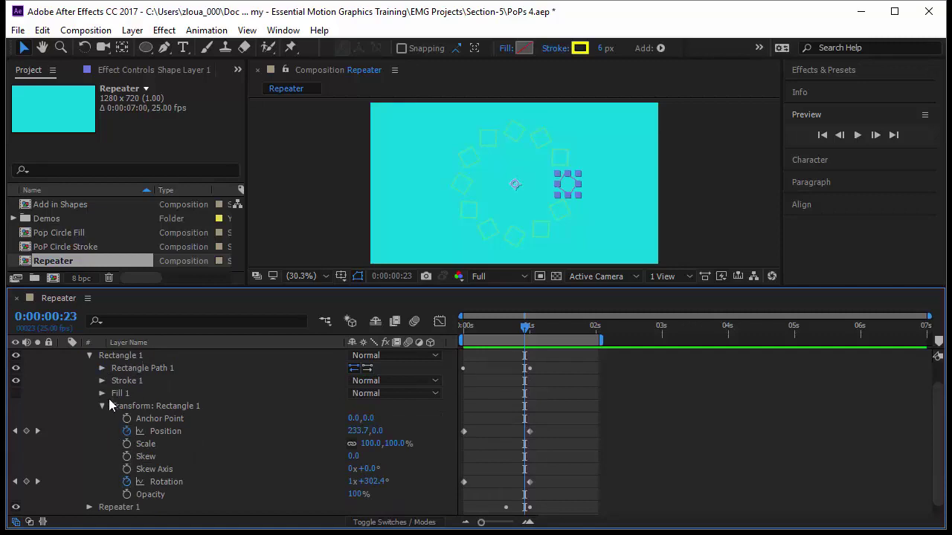
pyautogui.click(170, 360)
pyautogui.scroll(1, 323, 402)
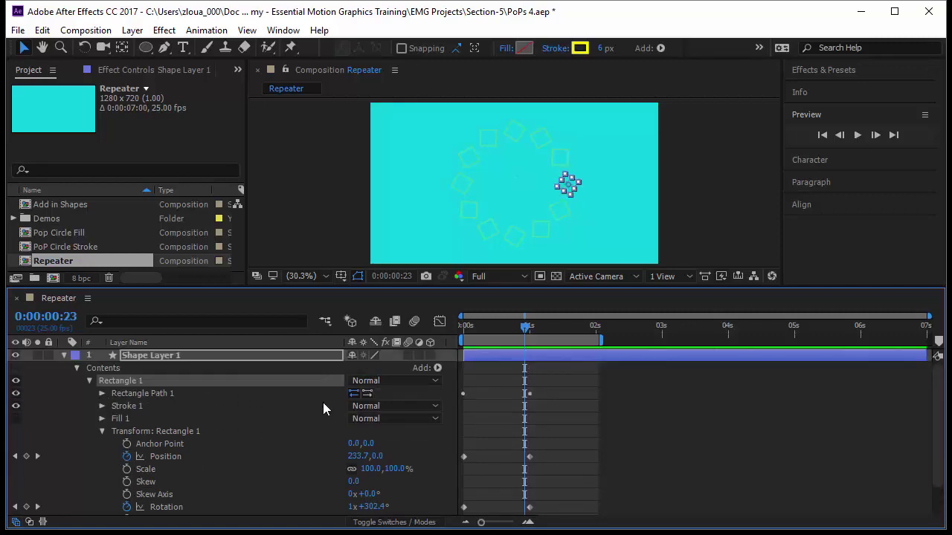
pyautogui.click(437, 368)
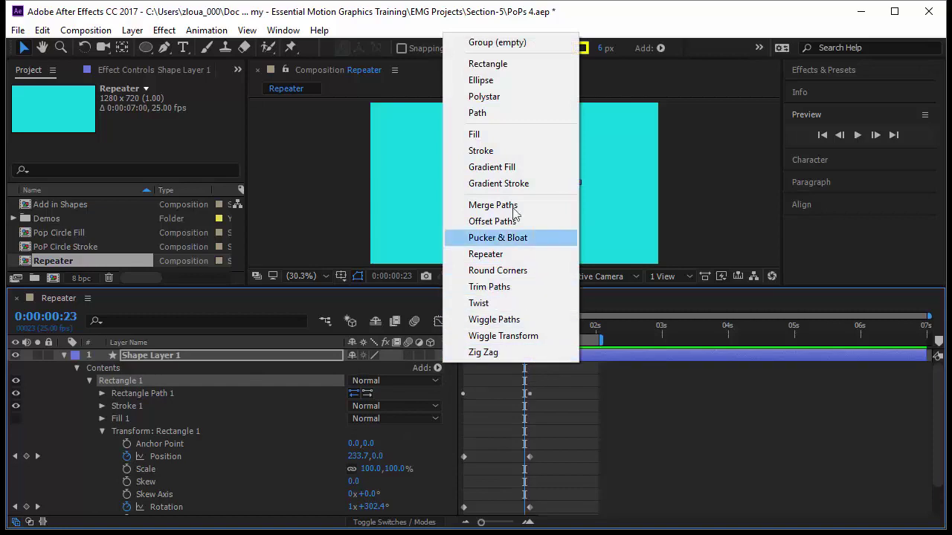
pyautogui.click(521, 81)
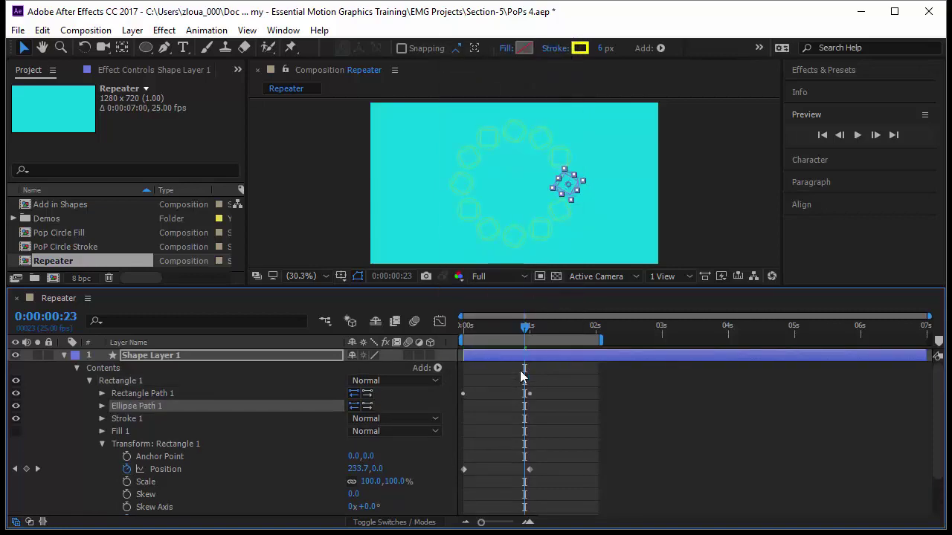
# Step: Preview the combined circles and squares, and move the time to 0:00:00:14
pyautogui.click(530, 331)
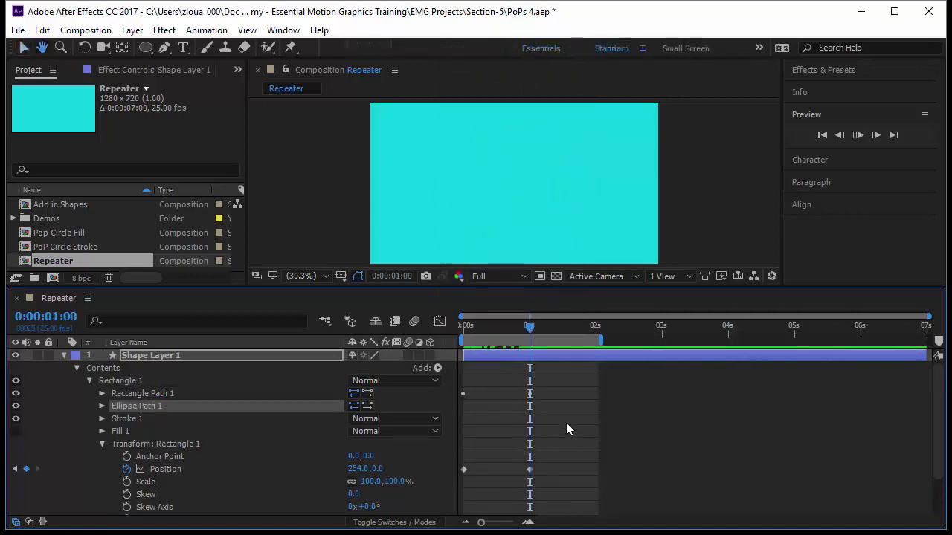
pyautogui.press('space')
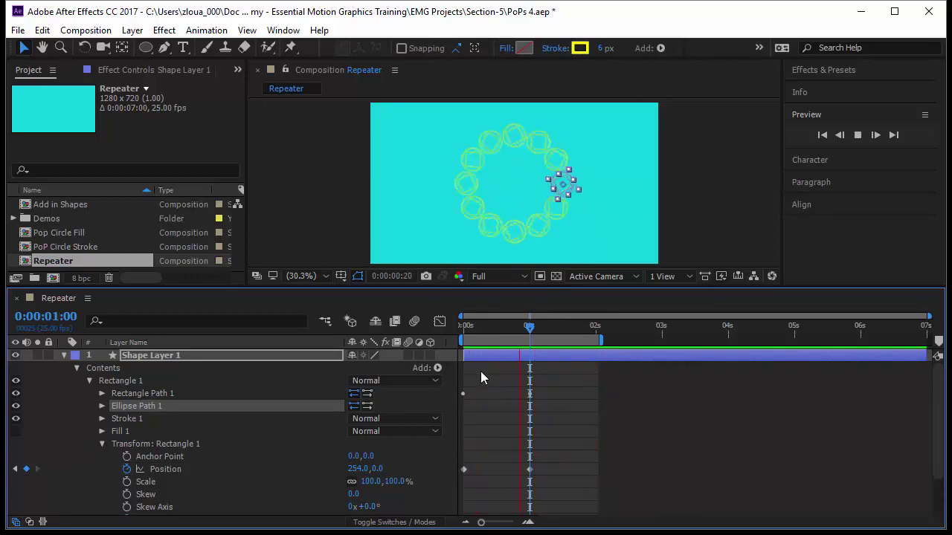
pyautogui.moveTo(529, 329); pyautogui.dragTo(501, 352)
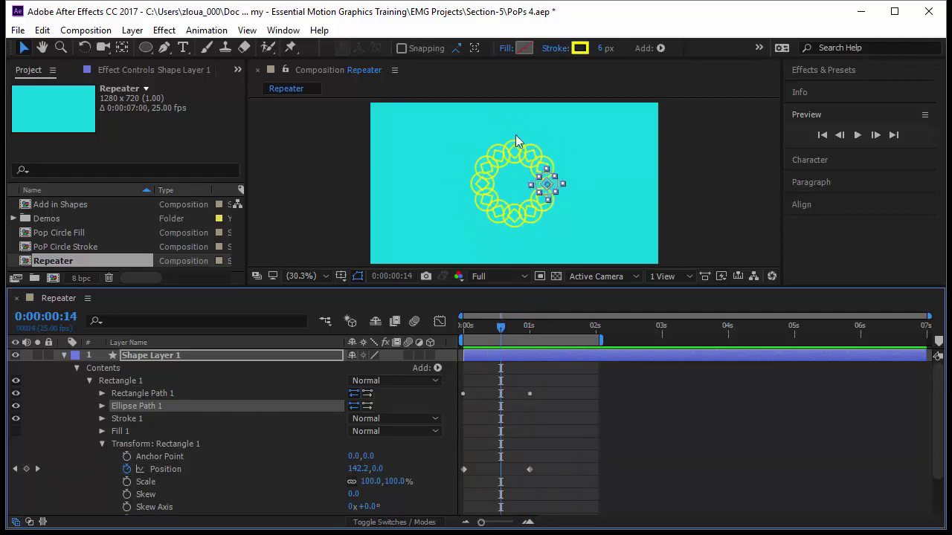
# Step: Set the Size of Ellipse Path 1 to 137.0,137.0
pyautogui.click(102, 406)
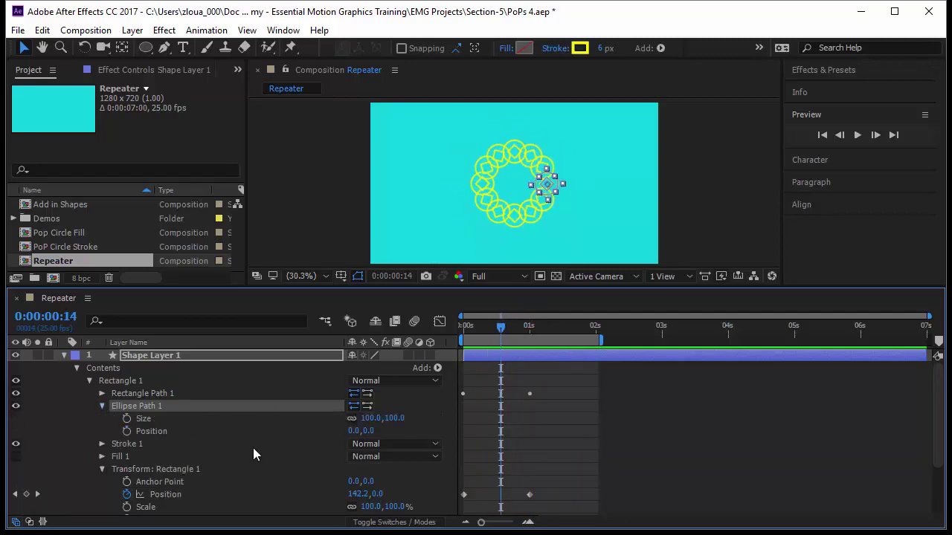
pyautogui.click(372, 419)
pyautogui.write('75')
pyautogui.press('Return')
pyautogui.moveTo(357, 432); pyautogui.dragTo(411, 432)
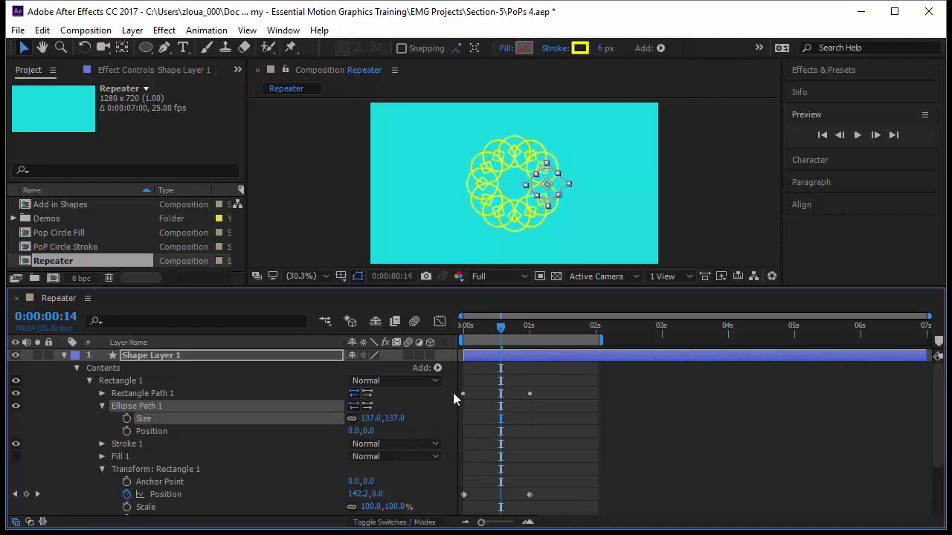
# Step: Preview the animation with the enlarged circles from 0:00:00:00, and move the time to 0:00:00:21
pyautogui.press('Home')
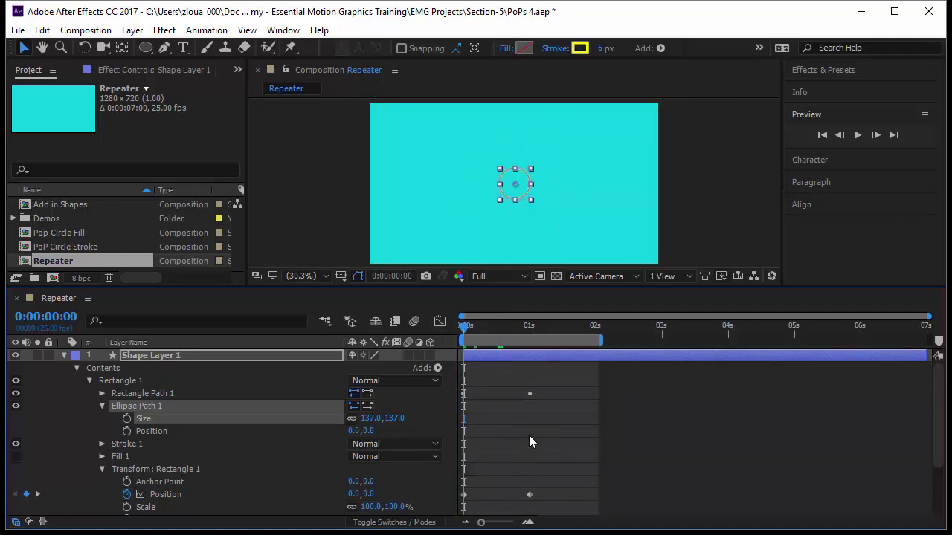
pyautogui.press('space')
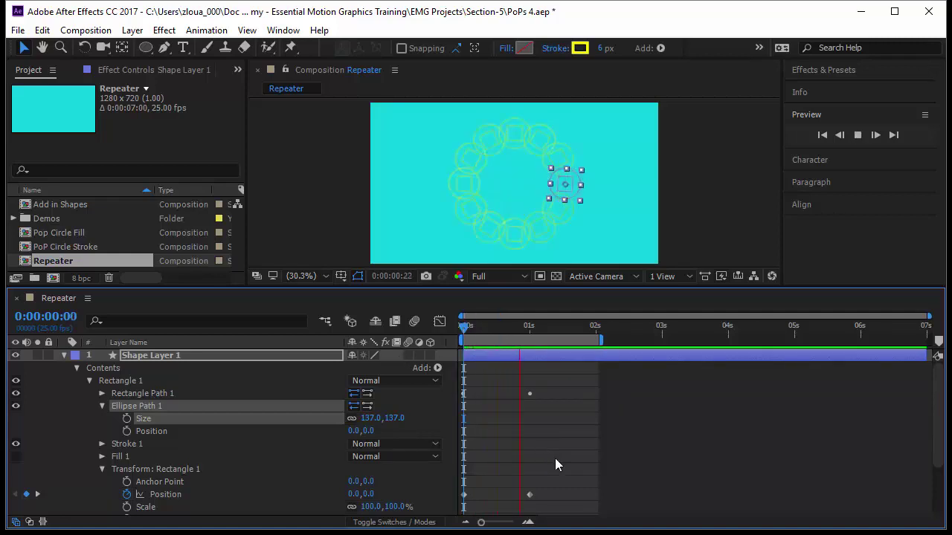
pyautogui.moveTo(463, 329); pyautogui.dragTo(517, 347)
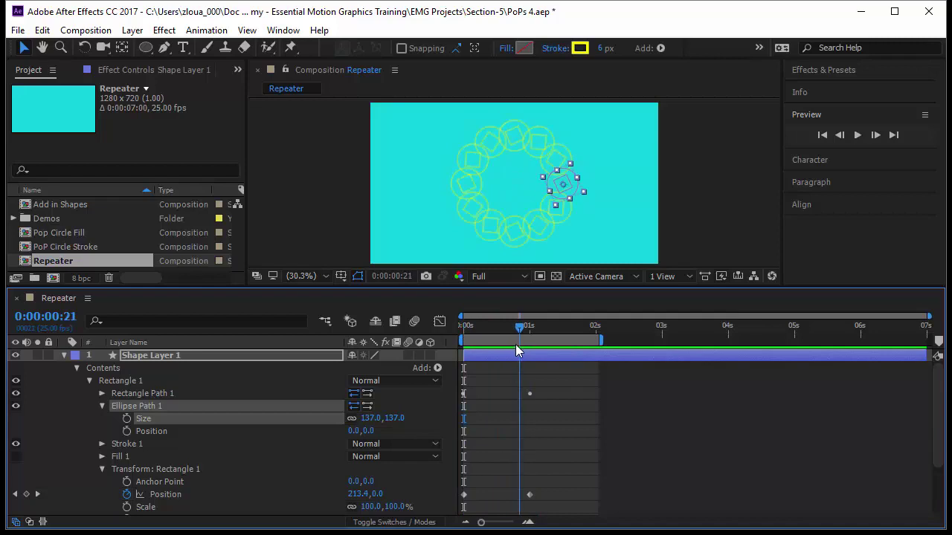
# Step: Examine how Rectangle 1 and Repeater 1 are arranged in Contents, then collapse the Rectangle 1 group and deselect everything
pyautogui.click(102, 405)
pyautogui.click(89, 381)
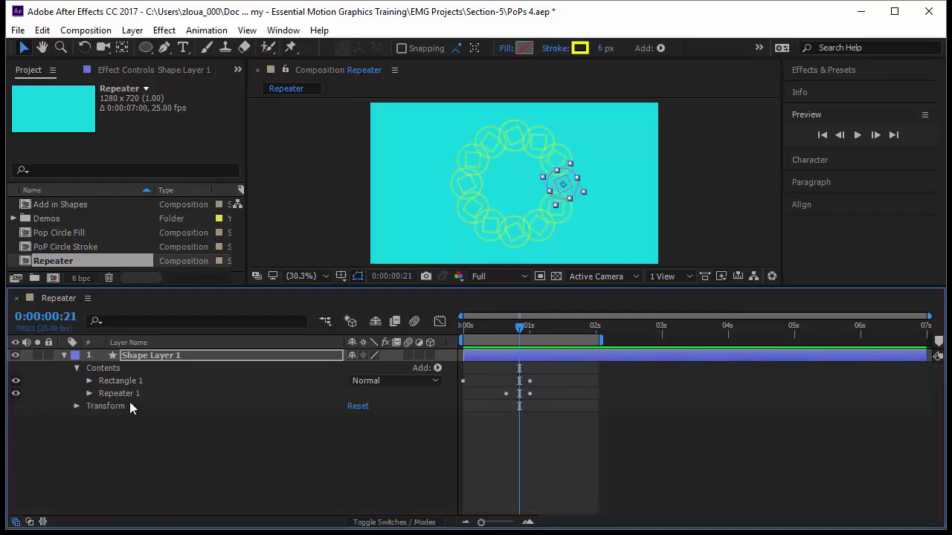
pyautogui.click(139, 395)
pyautogui.click(149, 379)
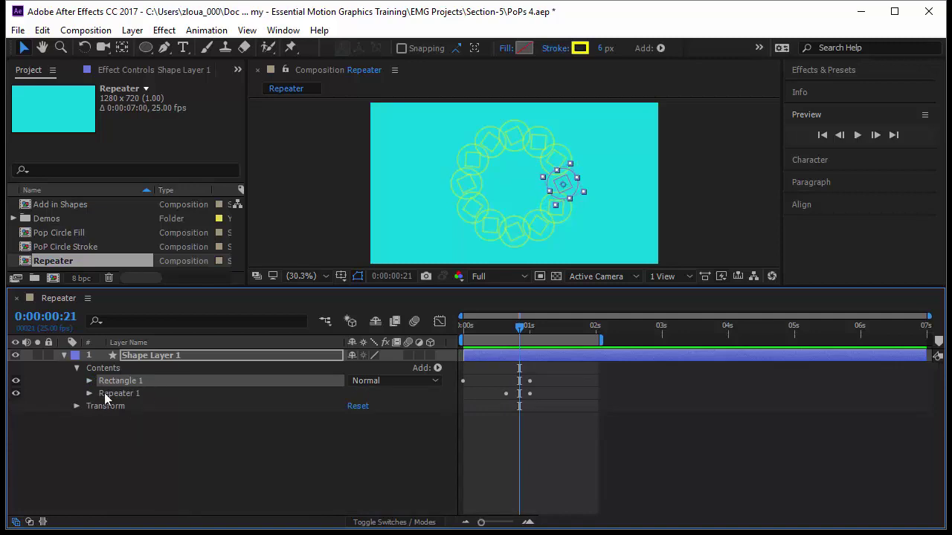
pyautogui.click(89, 381)
pyautogui.scroll(-1, 166, 403)
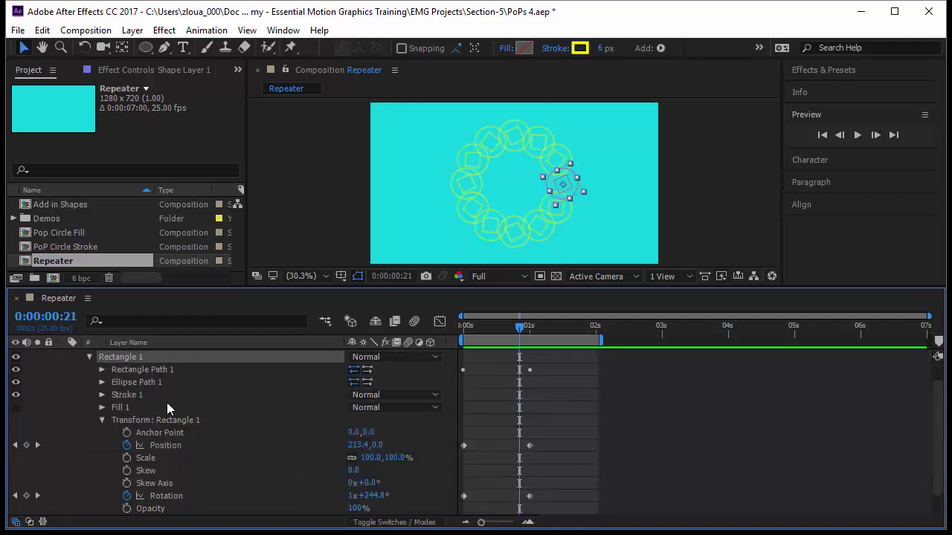
pyautogui.click(102, 420)
pyautogui.click(90, 381)
pyautogui.press('F2')
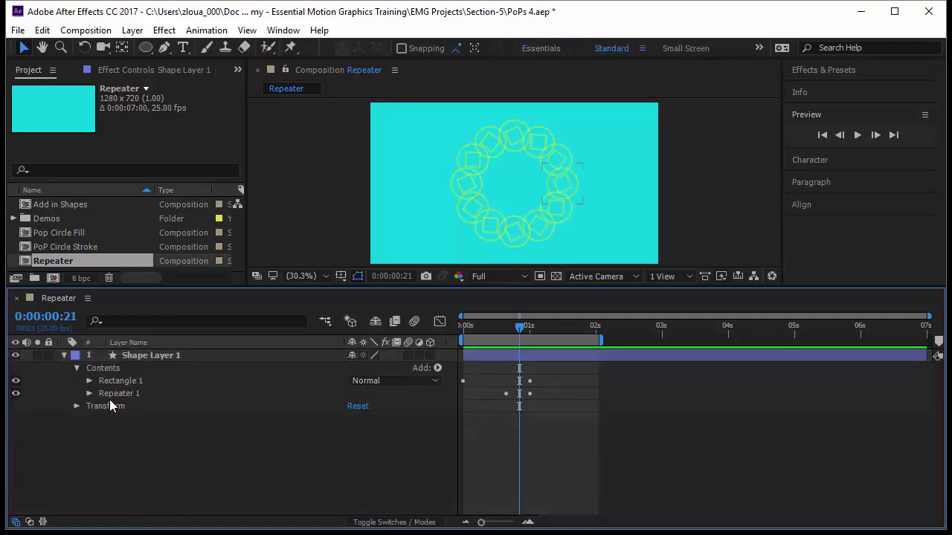
# Step: Draw a small circle with the Ellipse tool inside Shape Layer 1, just above and left of the composition's centre
pyautogui.click(120, 371)
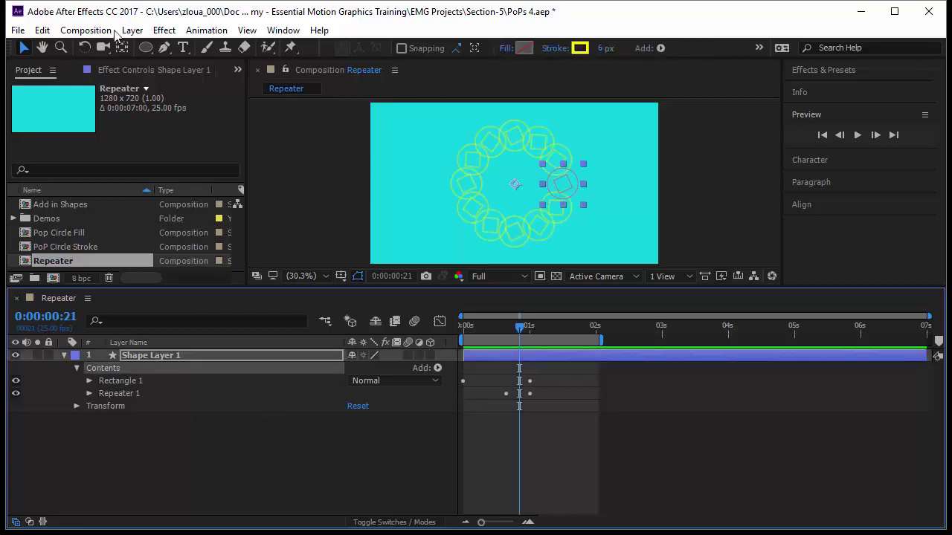
pyautogui.click(145, 46)
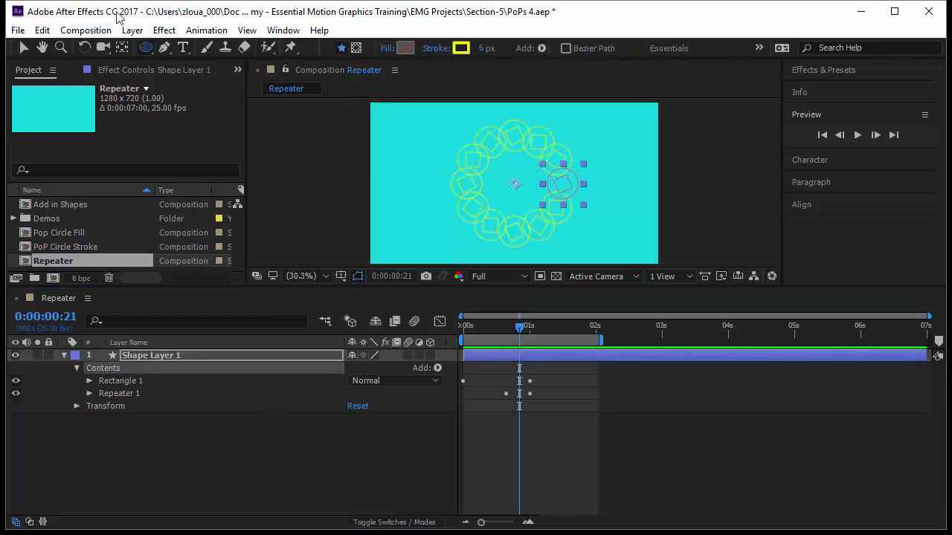
pyautogui.click(511, 355)
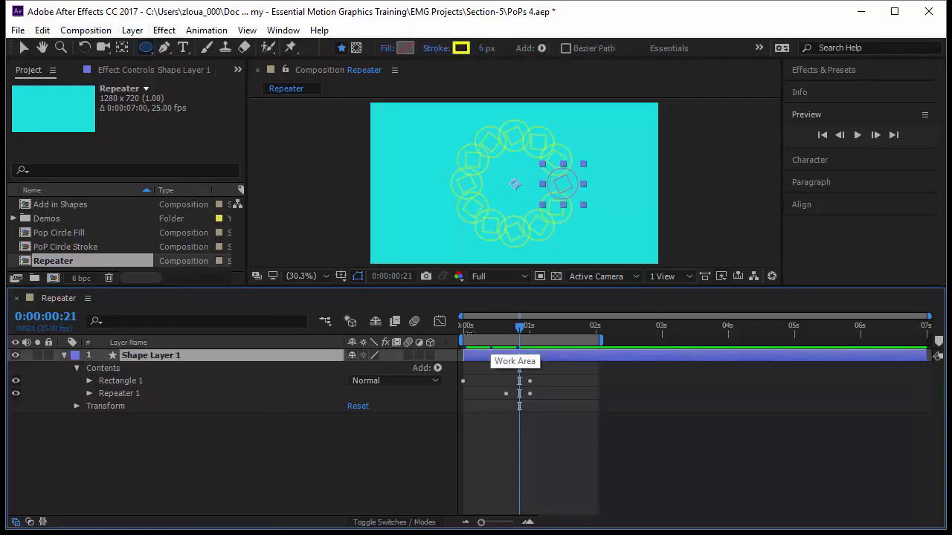
pyautogui.moveTo(494, 164); pyautogui.dragTo(511, 183)
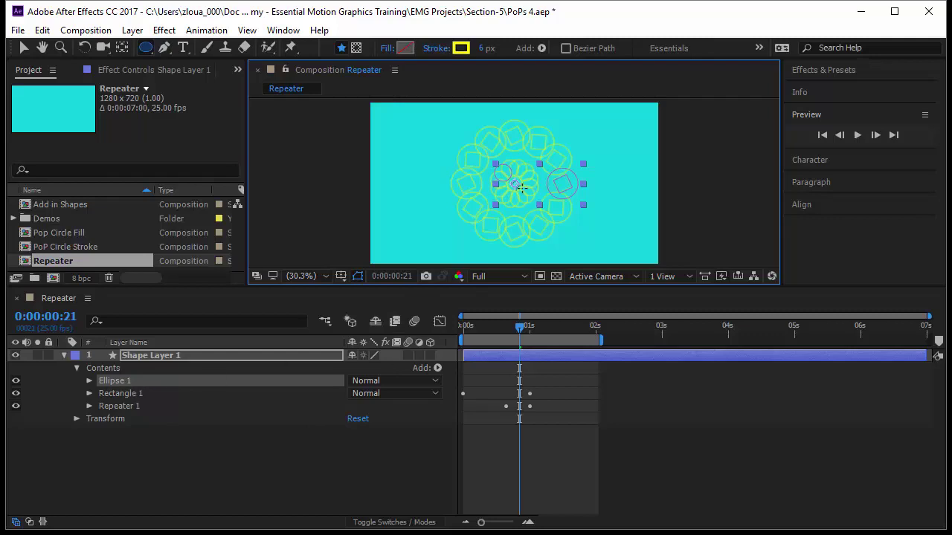
# Step: Examine Repeater 1's settings, preview the animation with the small circles from 0:00:00:00, fit the composition in the viewer, and deselect everything
pyautogui.scroll(4, 518, 190)
pyautogui.scroll(-2, 519, 189)
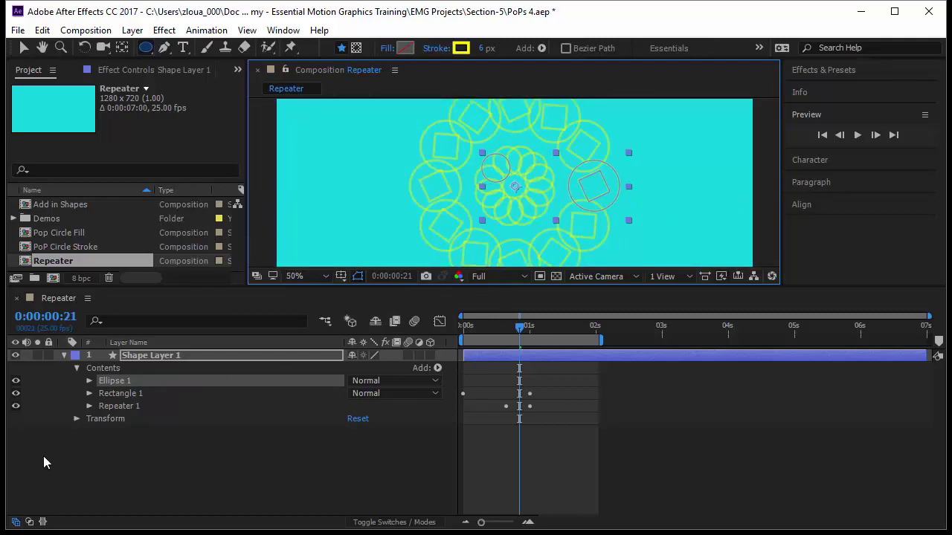
pyautogui.click(89, 407)
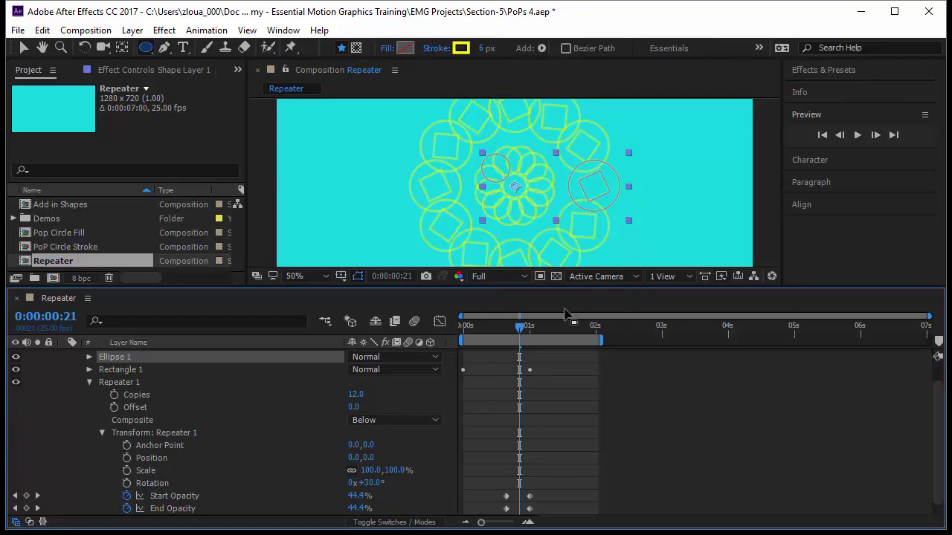
pyautogui.moveTo(519, 327); pyautogui.dragTo(464, 328)
pyautogui.click(857, 134)
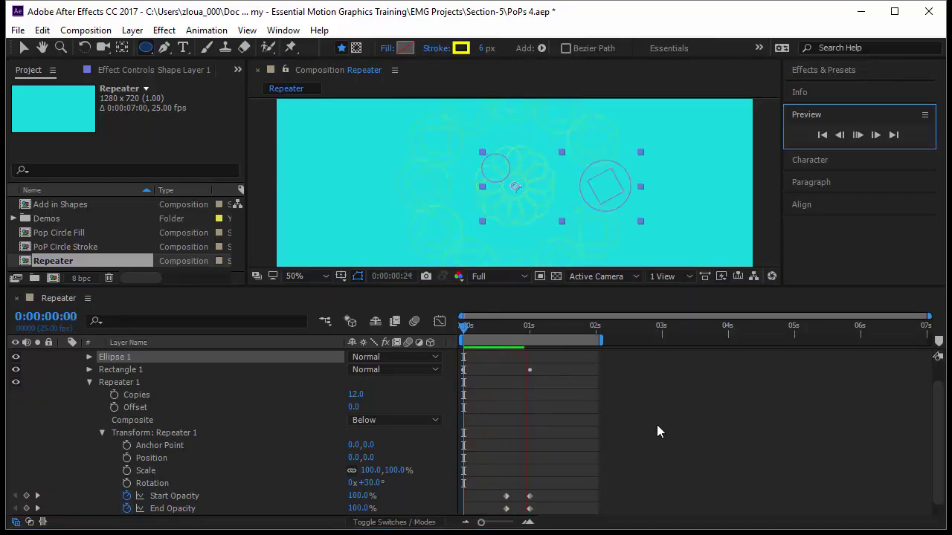
pyautogui.click(311, 277)
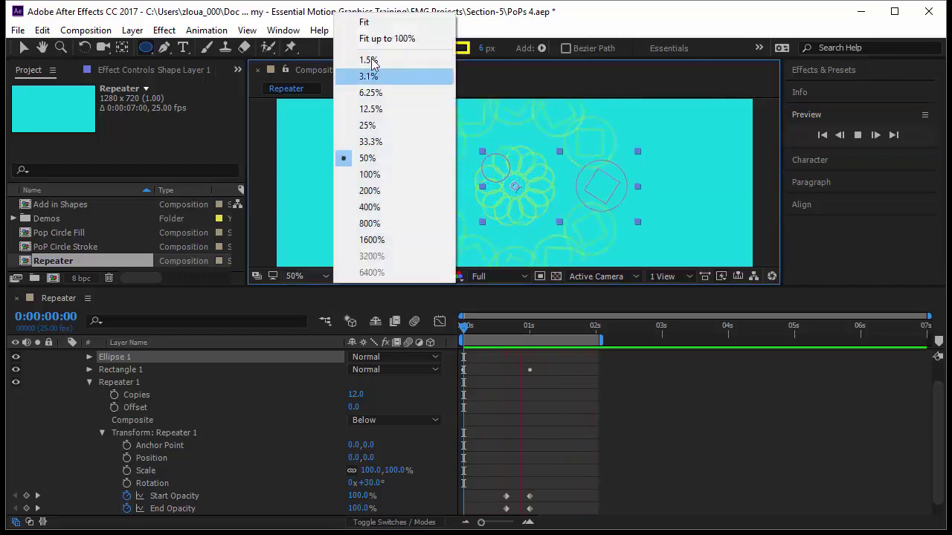
pyautogui.click(381, 39)
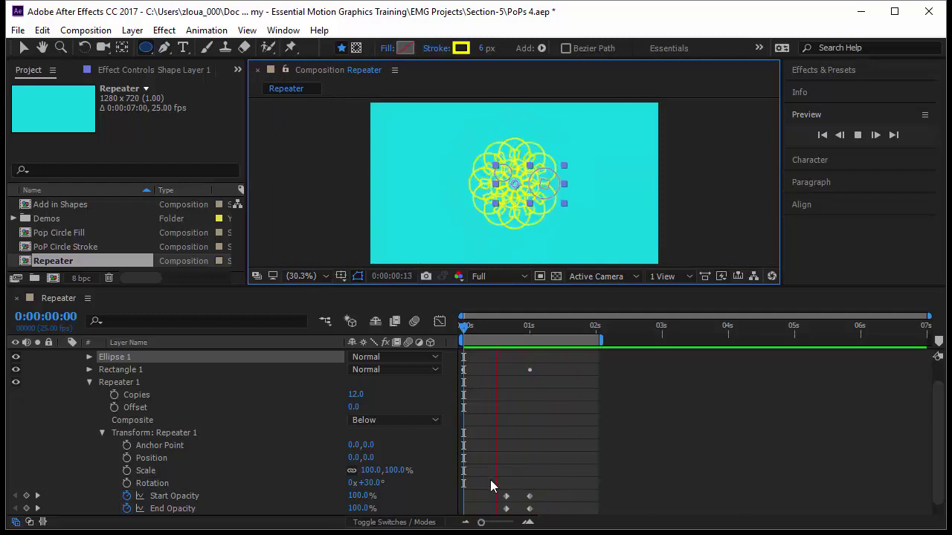
pyautogui.click(580, 497)
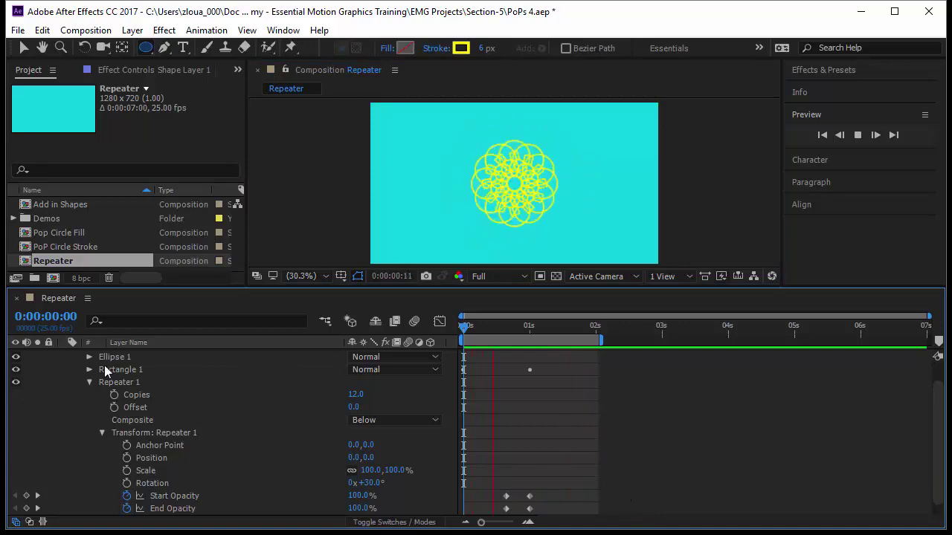
# Step: At 0:00:01:00, add a Position keyframe in Transform: Ellipse 1 with the value -50.5,108.1
pyautogui.click(530, 340)
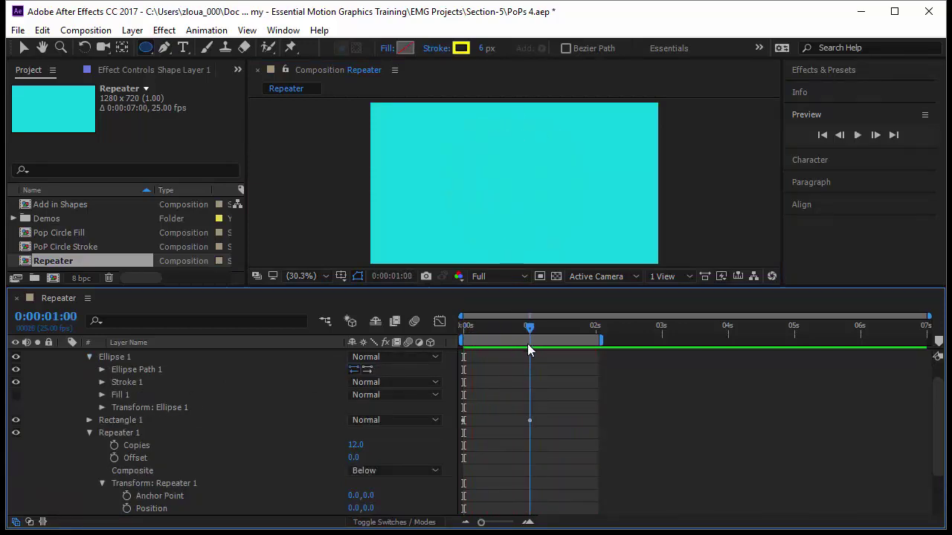
pyautogui.click(101, 369)
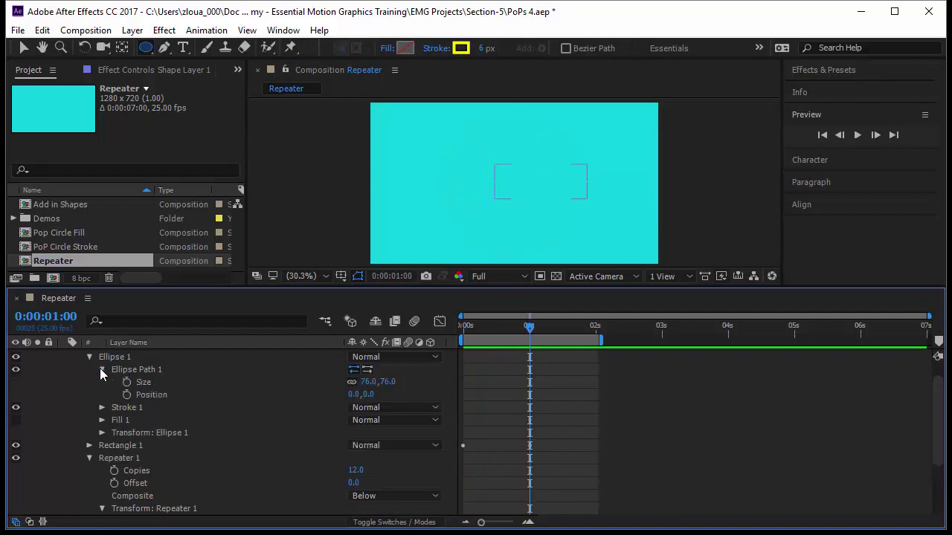
pyautogui.click(102, 433)
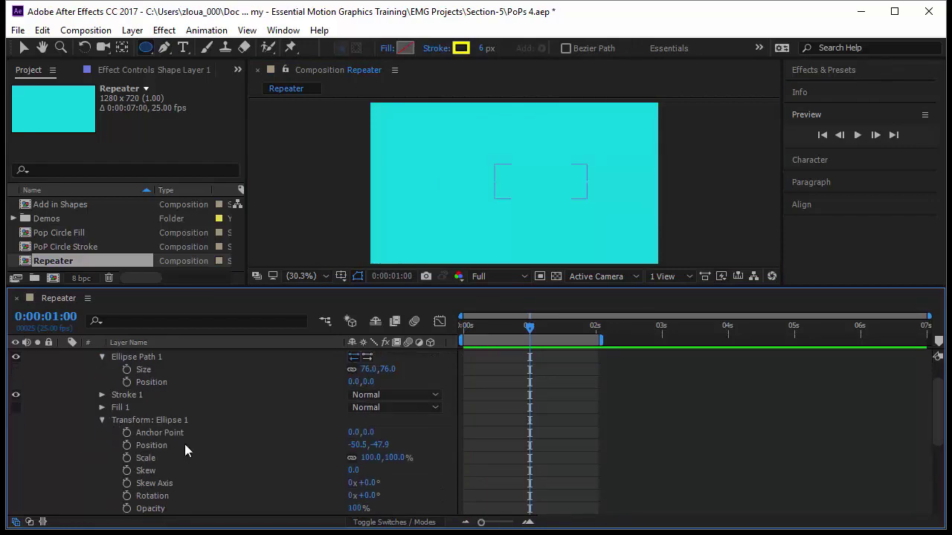
pyautogui.click(127, 446)
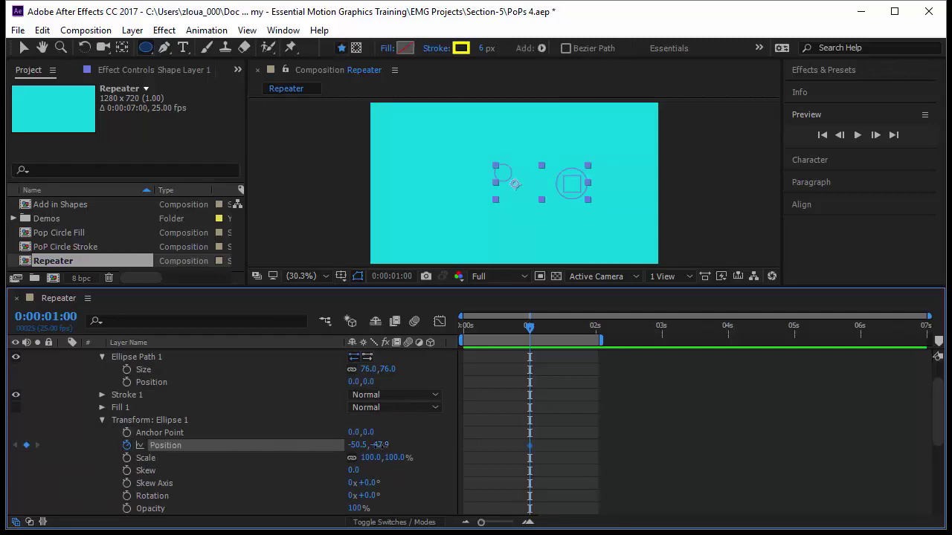
pyautogui.moveTo(380, 445); pyautogui.dragTo(513, 447)
# Step: At 0:00:00:00, set the Position of Transform: Ellipse 1 to -206.5,108.1 and preview the animation
pyautogui.moveTo(530, 333); pyautogui.dragTo(452, 340)
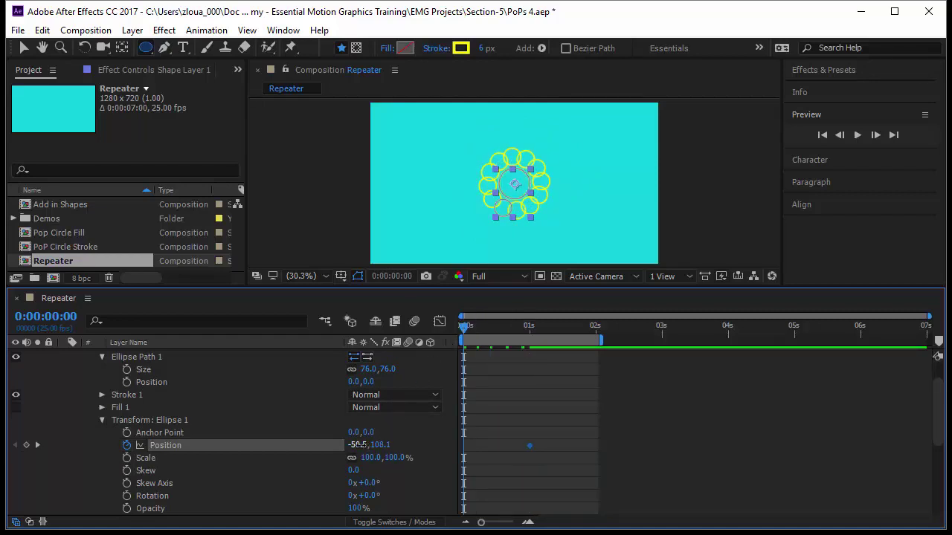
pyautogui.moveTo(362, 450); pyautogui.dragTo(260, 461)
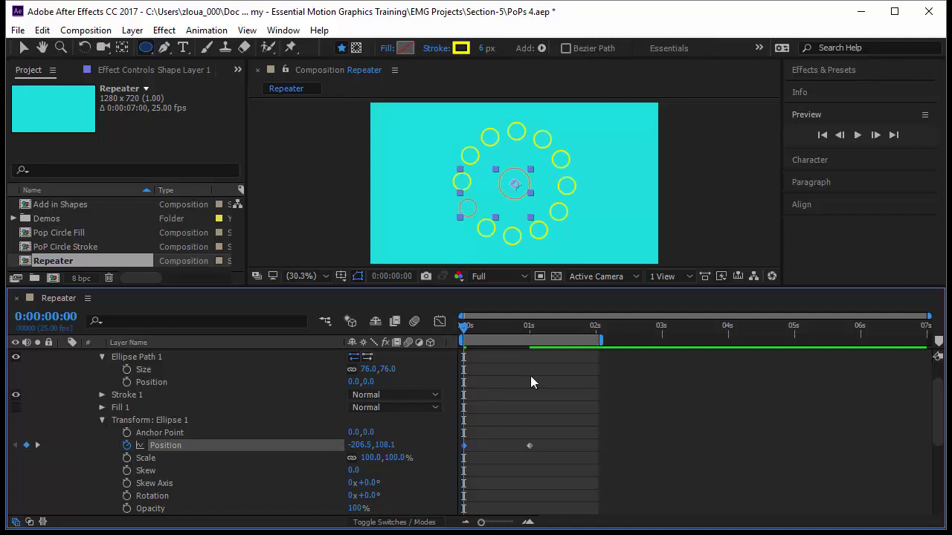
pyautogui.click(574, 391)
pyautogui.press('space')
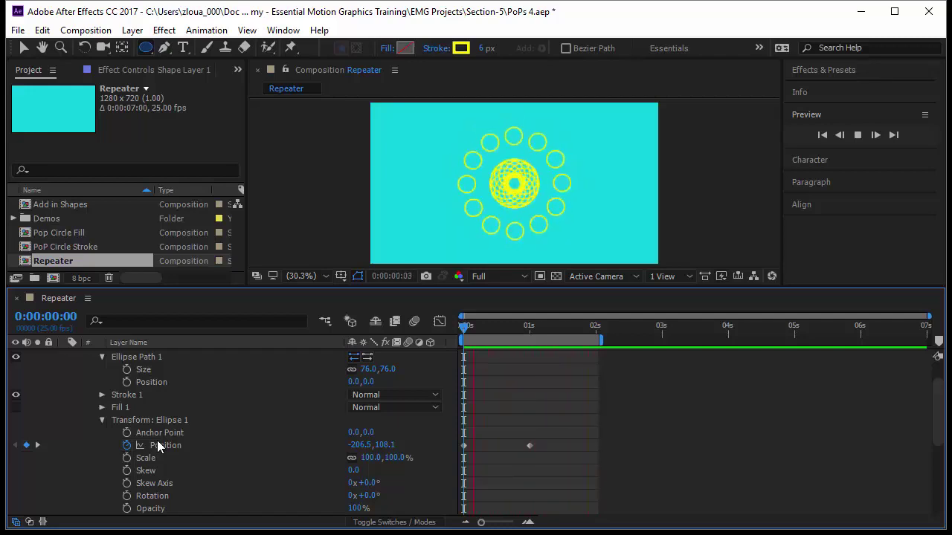
# Step: Collapse the Ellipse 1 and Repeater 1 groups and review how they sit with Rectangle 1 in Contents
pyautogui.scroll(2, 275, 446)
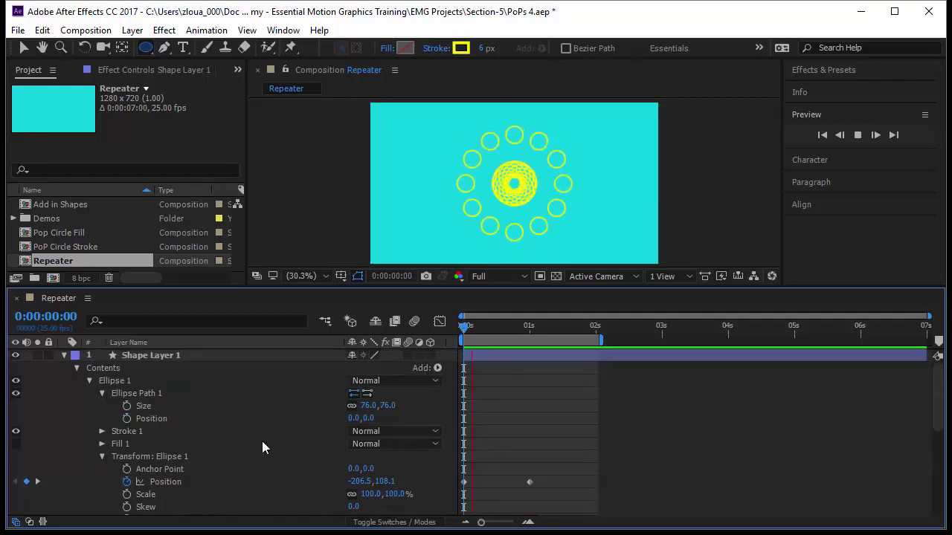
pyautogui.click(89, 381)
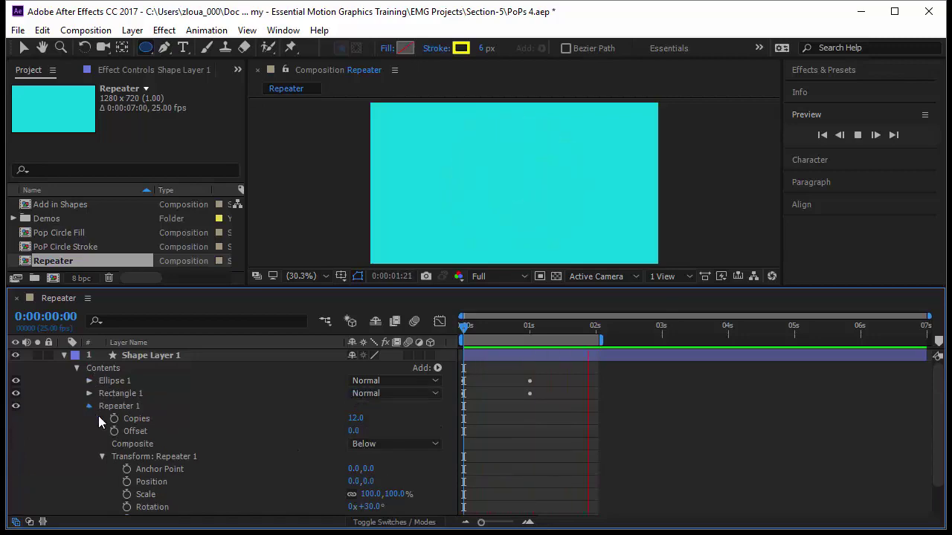
pyautogui.click(89, 405)
pyautogui.click(128, 407)
pyautogui.click(132, 392)
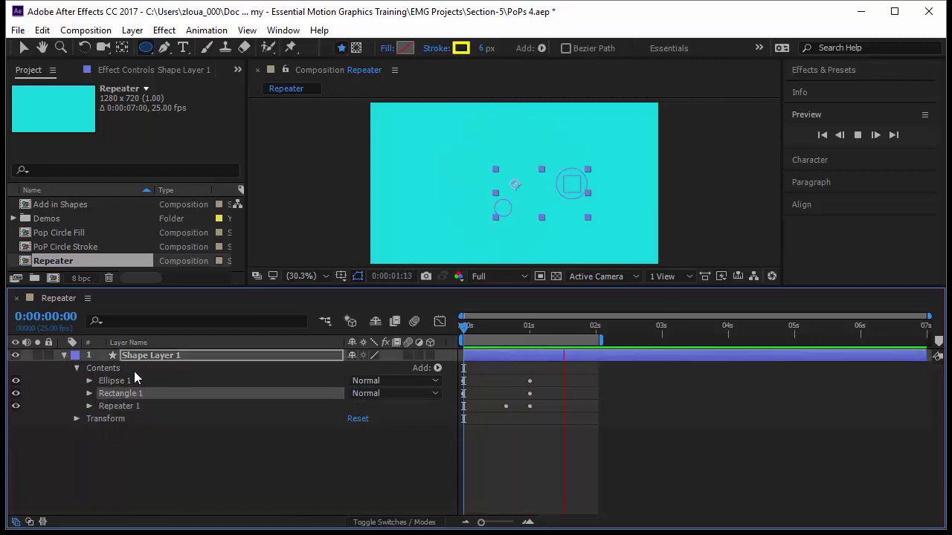
pyautogui.click(133, 381)
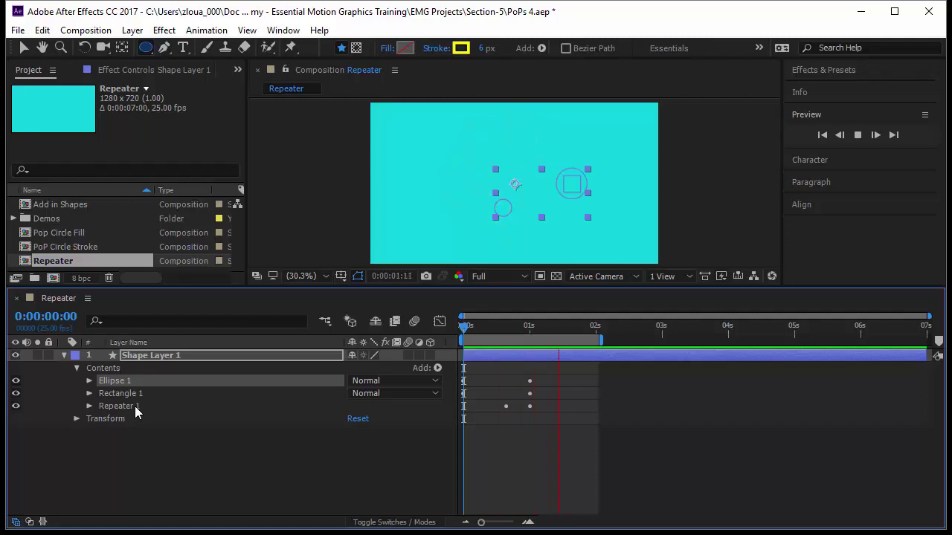
# Step: Examine the paths, stroke and transform inside Rectangle 1, and compare them with the contents of Ellipse 1
pyautogui.click(89, 393)
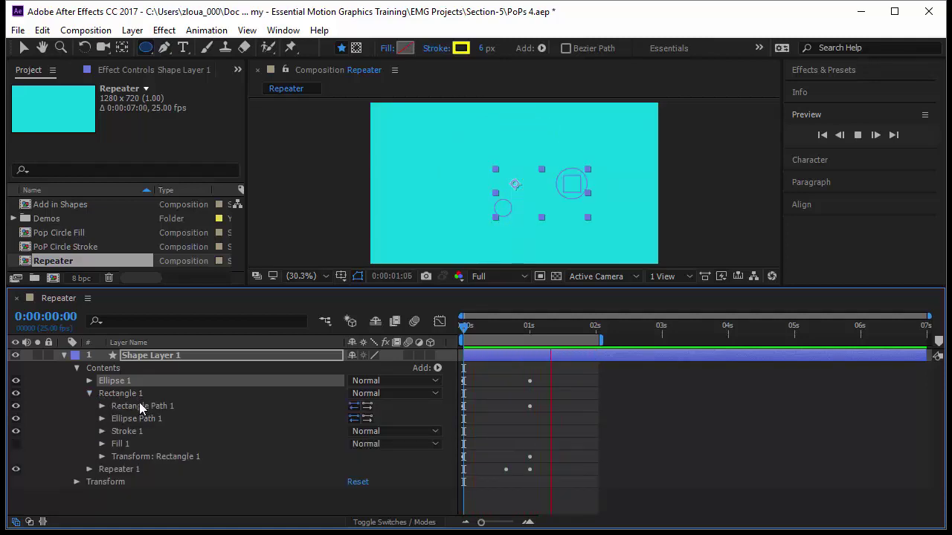
pyautogui.click(139, 406)
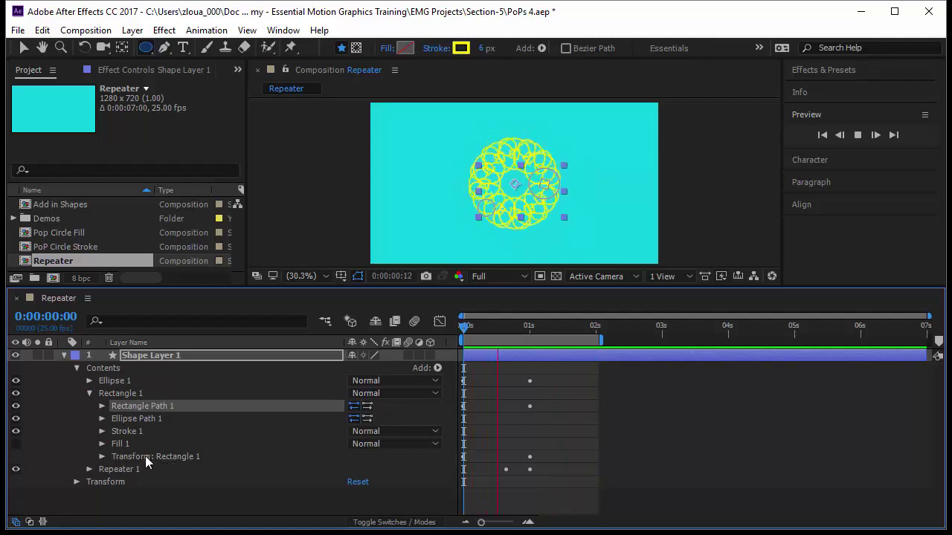
pyautogui.click(130, 457)
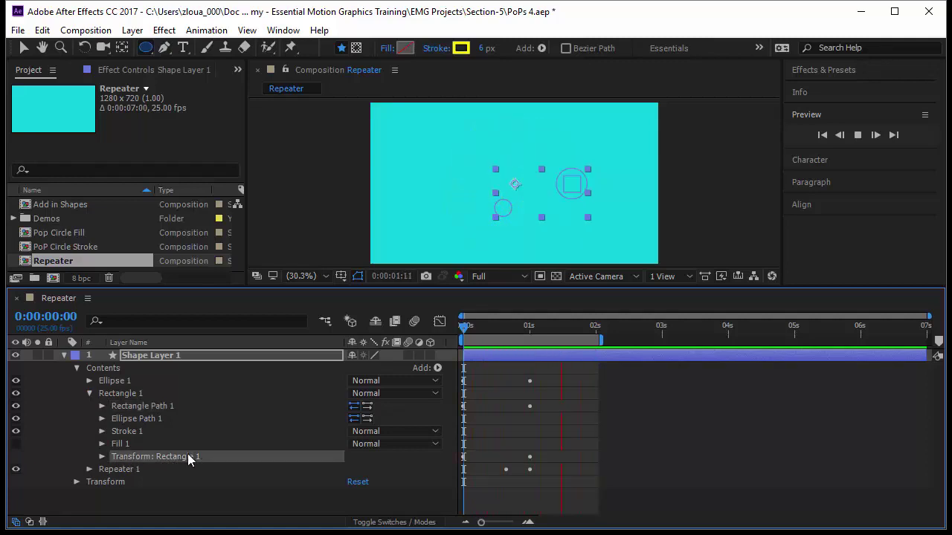
pyautogui.click(125, 431)
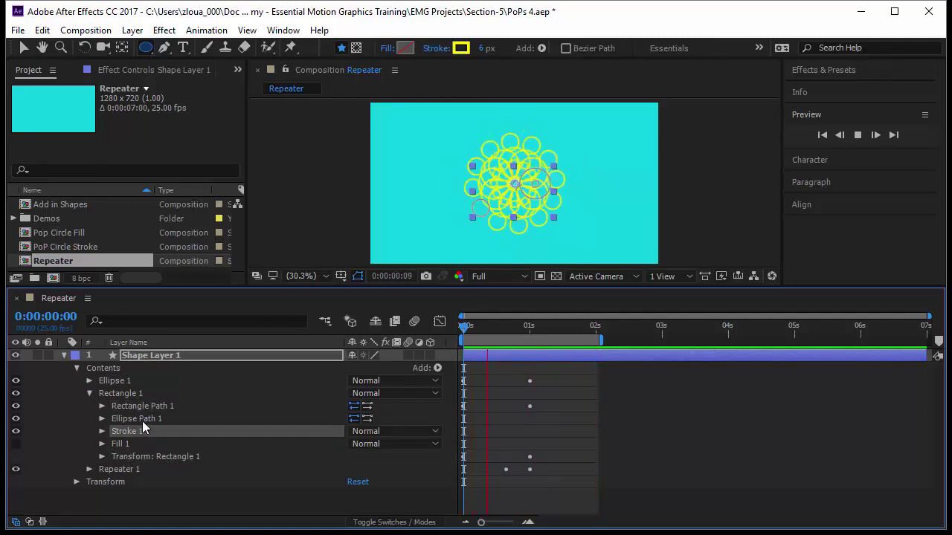
pyautogui.click(141, 419)
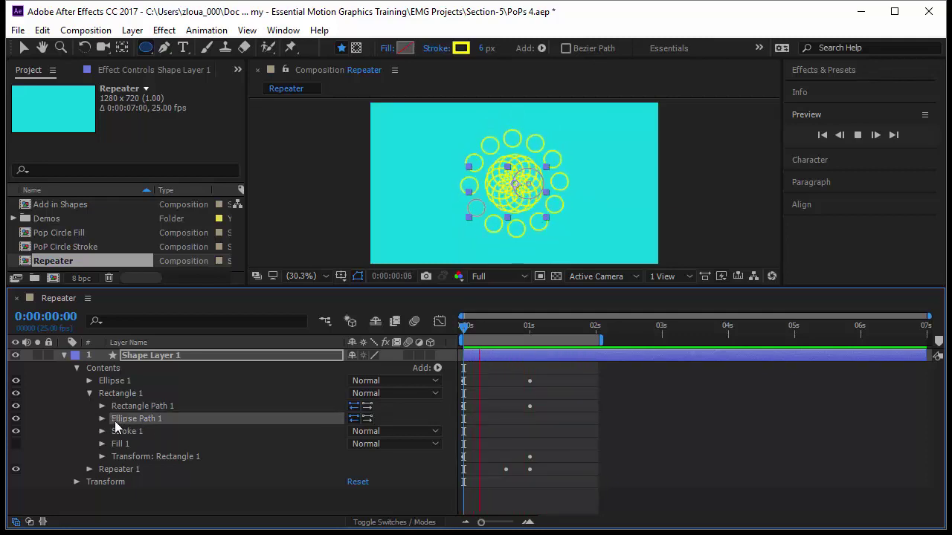
pyautogui.click(102, 419)
pyautogui.click(113, 381)
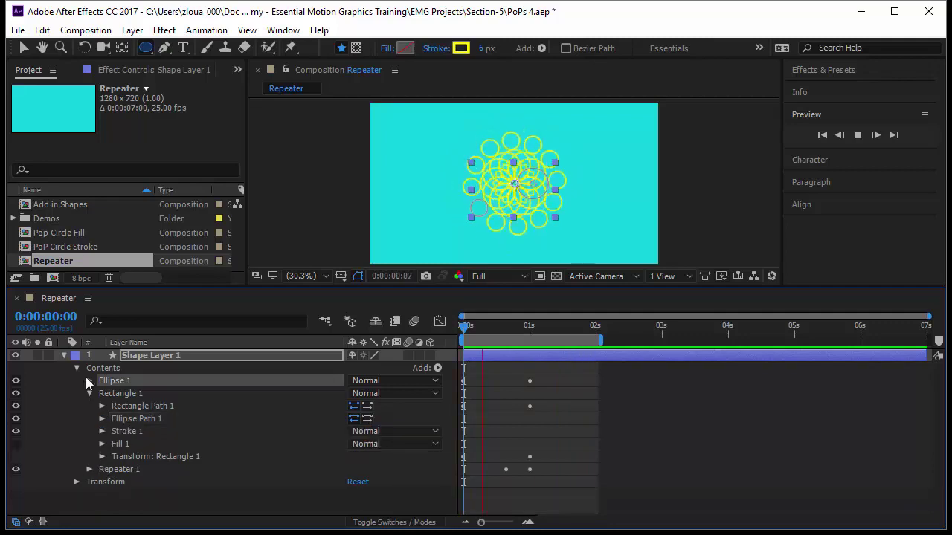
pyautogui.click(89, 381)
pyautogui.scroll(-1, 116, 376)
pyautogui.click(89, 355)
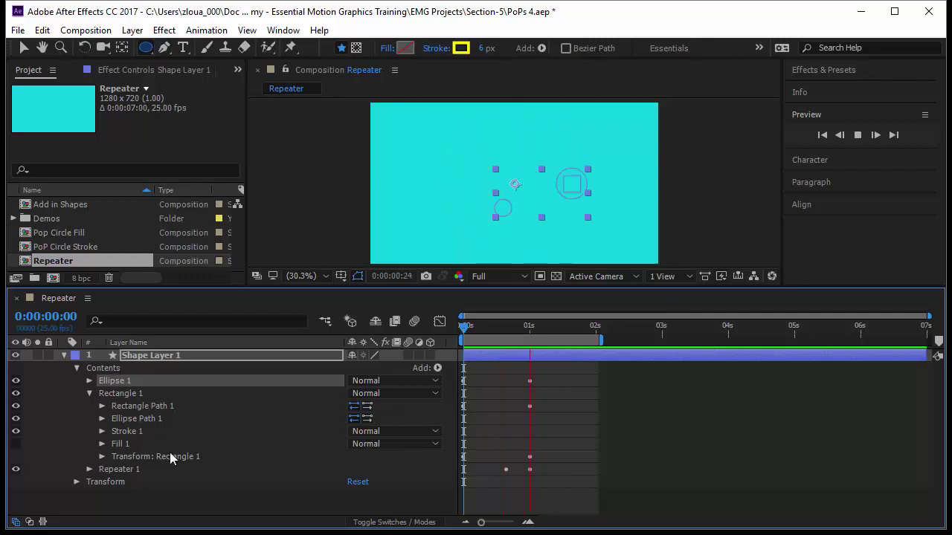
# Step: Collapse the Rectangle 1 group and show Shape Layer 1's own Transform properties
pyautogui.click(89, 393)
pyautogui.click(80, 418)
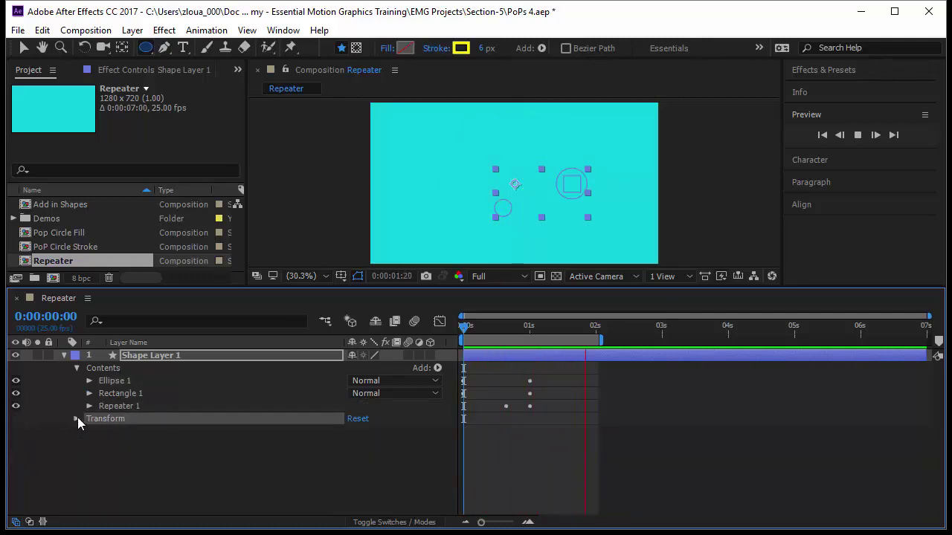
pyautogui.click(77, 418)
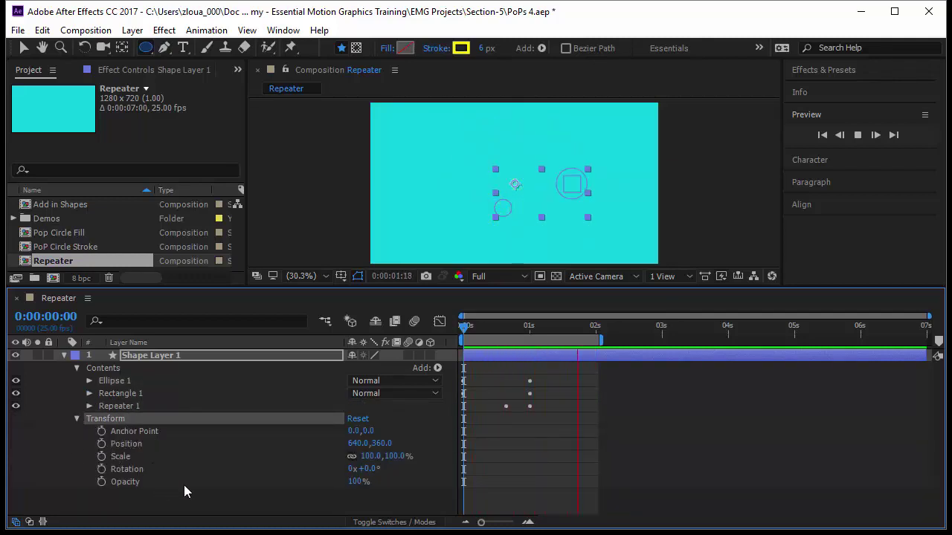